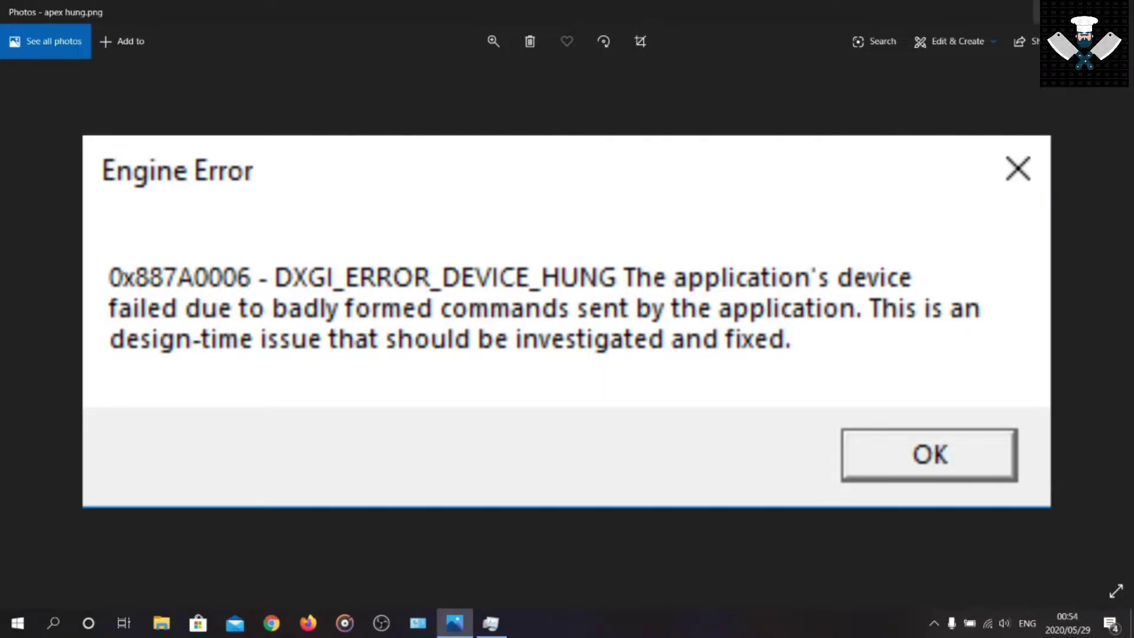
# Minimize the error screenshot and bring up Task Manager's Processes list
pyautogui.click(1066, 12)
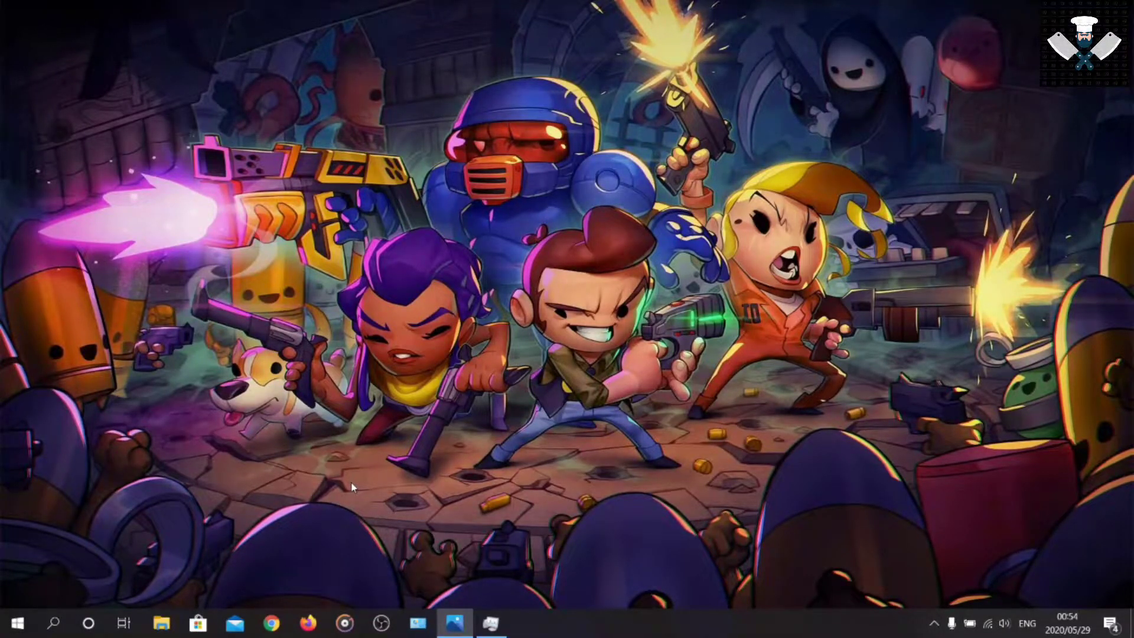
pyautogui.hotkey('ctrl', 'shift', 'Escape')
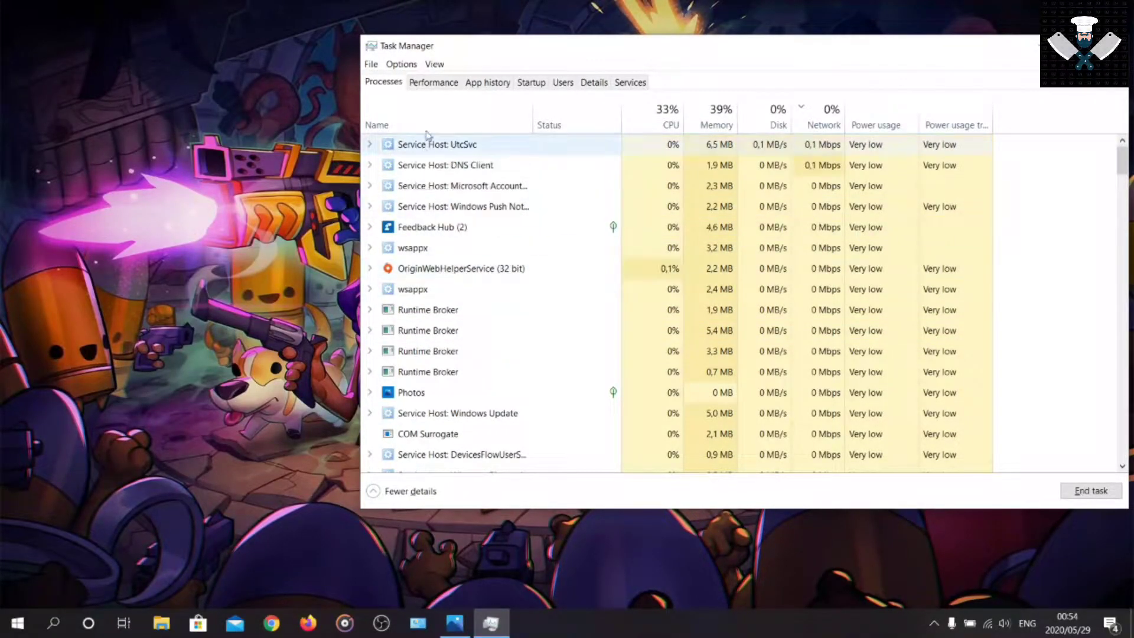
pyautogui.scroll(-1, 437, 329)
pyautogui.scroll(2, 436, 328)
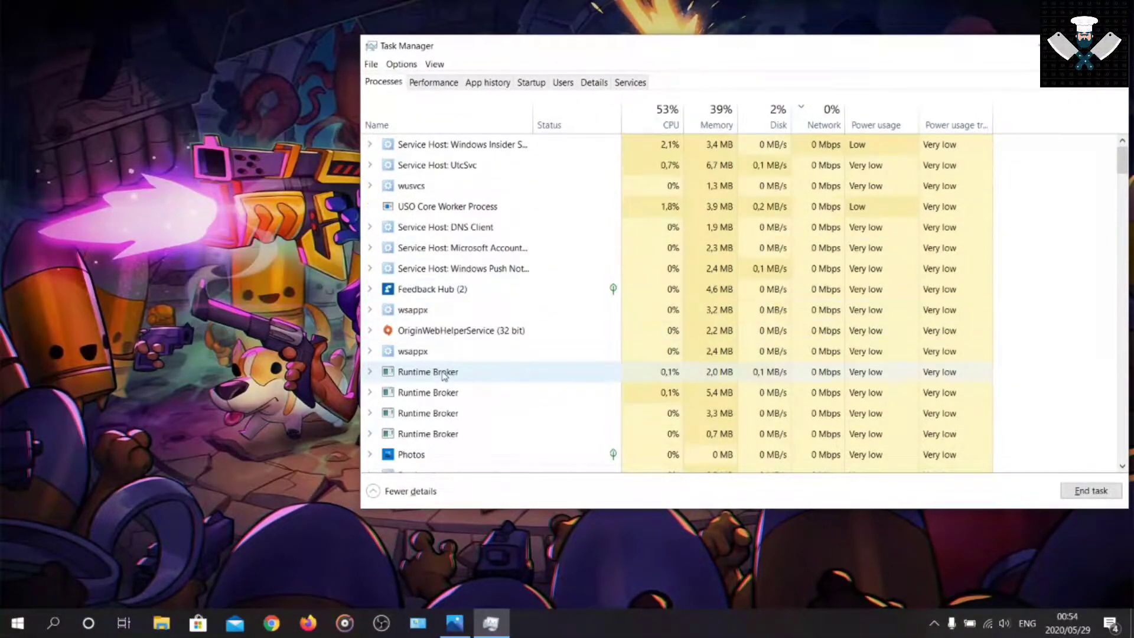
# End the OriginWebHelperService process and close Task Manager
pyautogui.rightClick(443, 335)
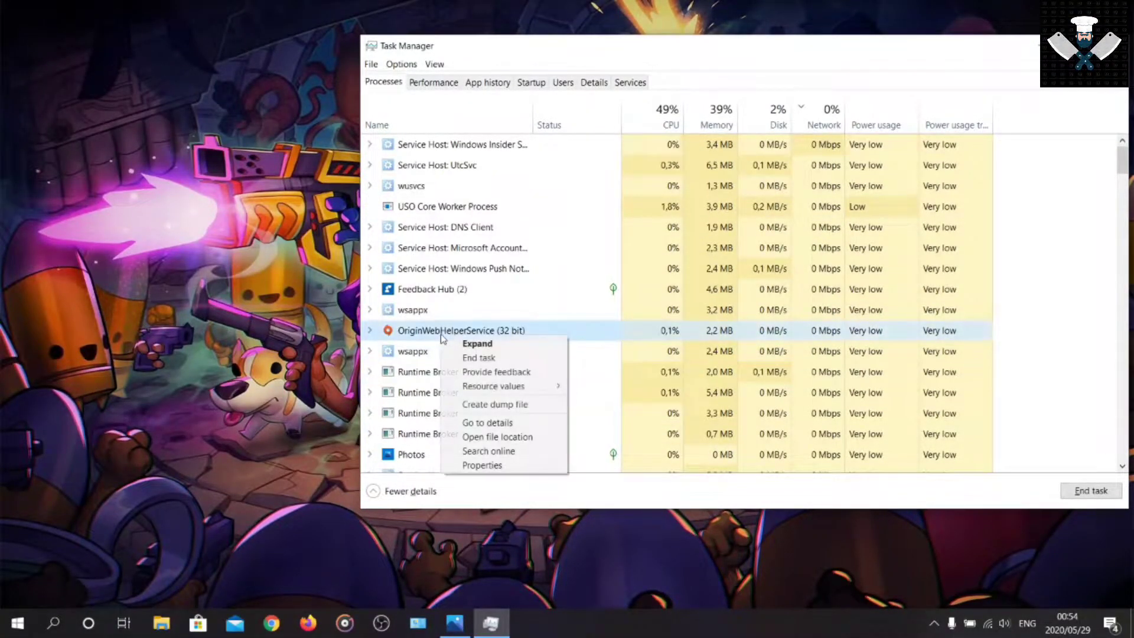
pyautogui.click(488, 358)
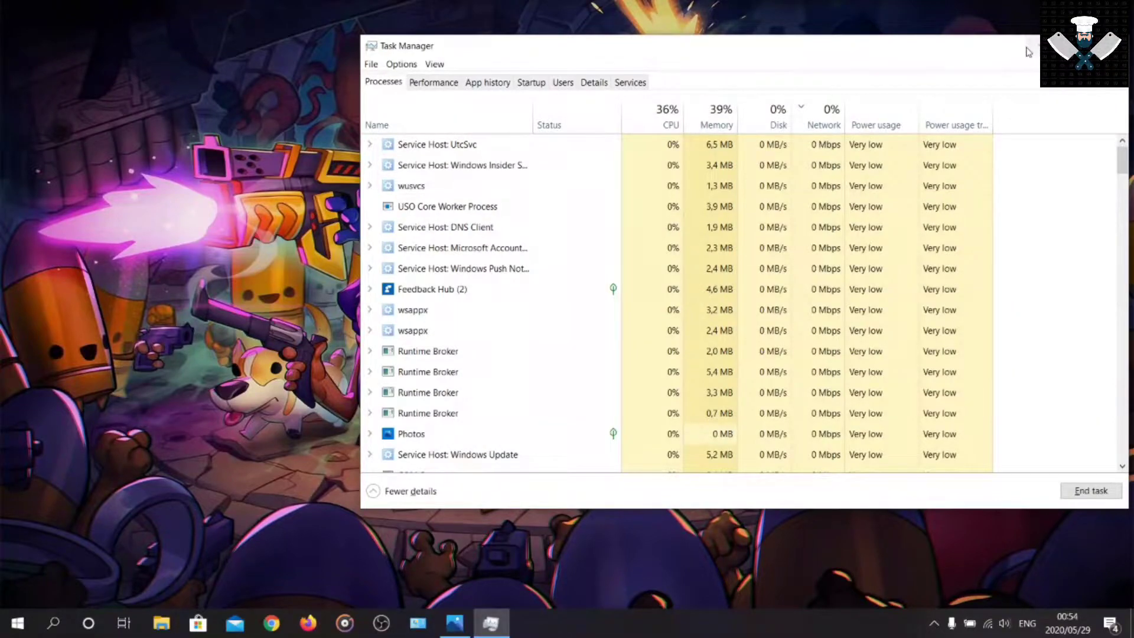
pyautogui.click(1060, 46)
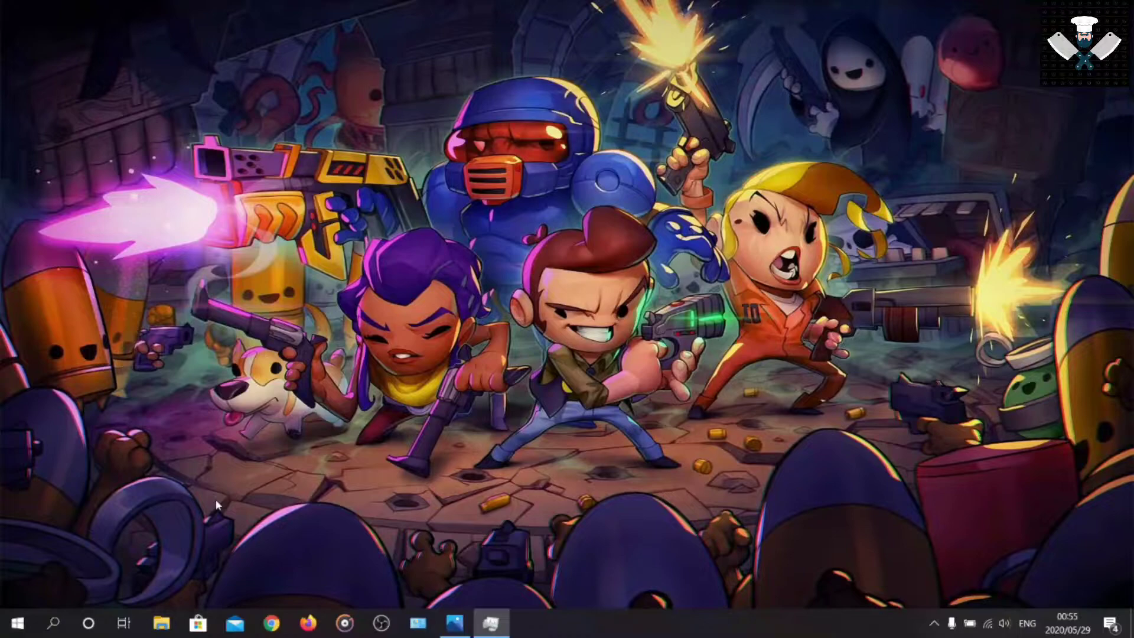
# Run %Programdata%/Origin from the Run dialog's history to open that folder in Explorer
pyautogui.press('super+r')
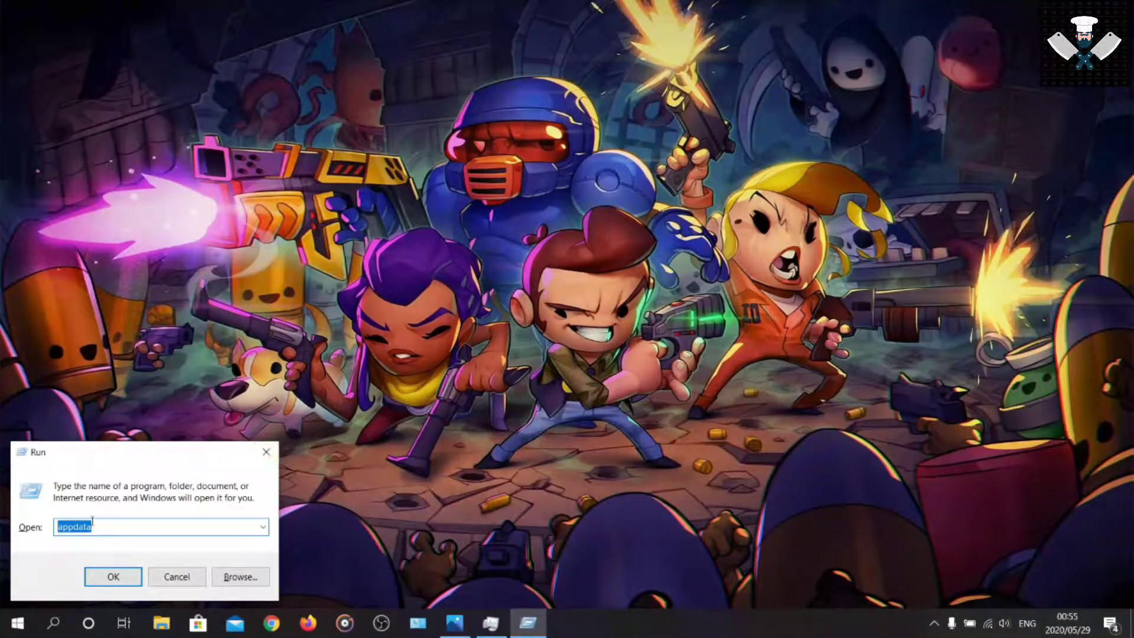
pyautogui.click(262, 526)
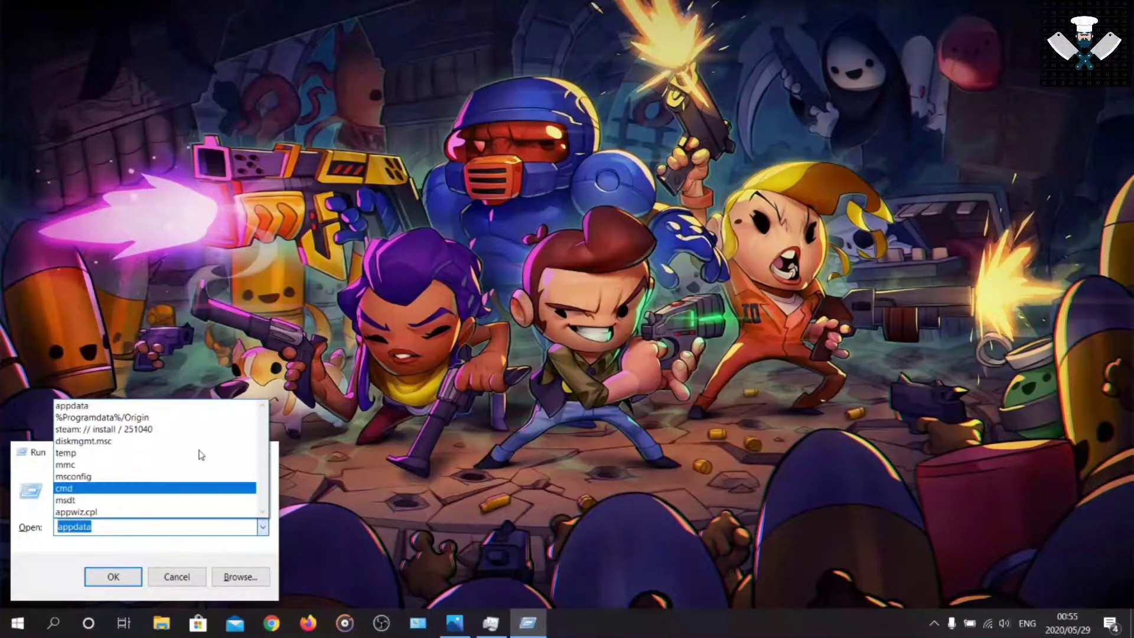
pyautogui.click(135, 419)
pyautogui.click(158, 526)
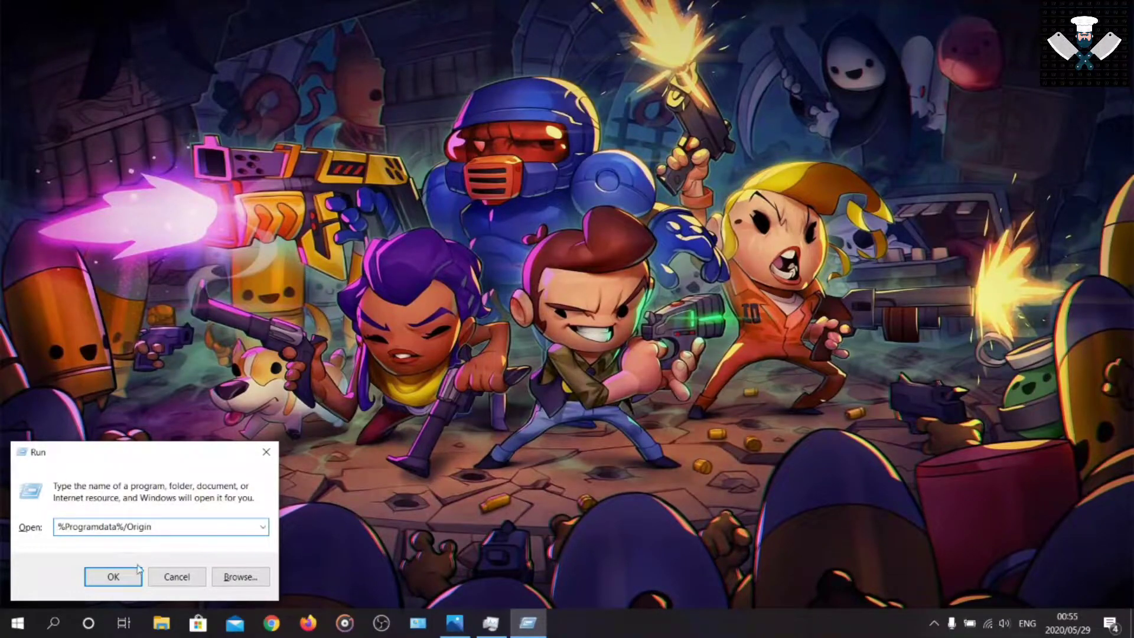
pyautogui.click(123, 578)
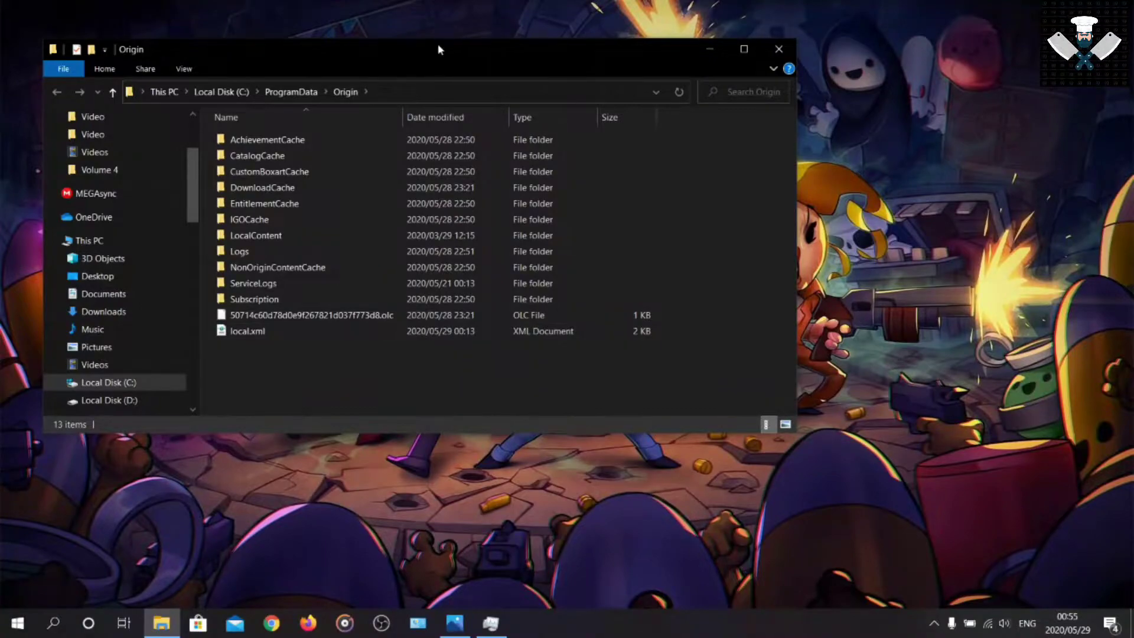
# Maximize Explorer and delete all 11 Origin items except LocalContent and ServiceLogs
pyautogui.moveTo(438, 43); pyautogui.dragTo(572, 43)
pyautogui.click(879, 47)
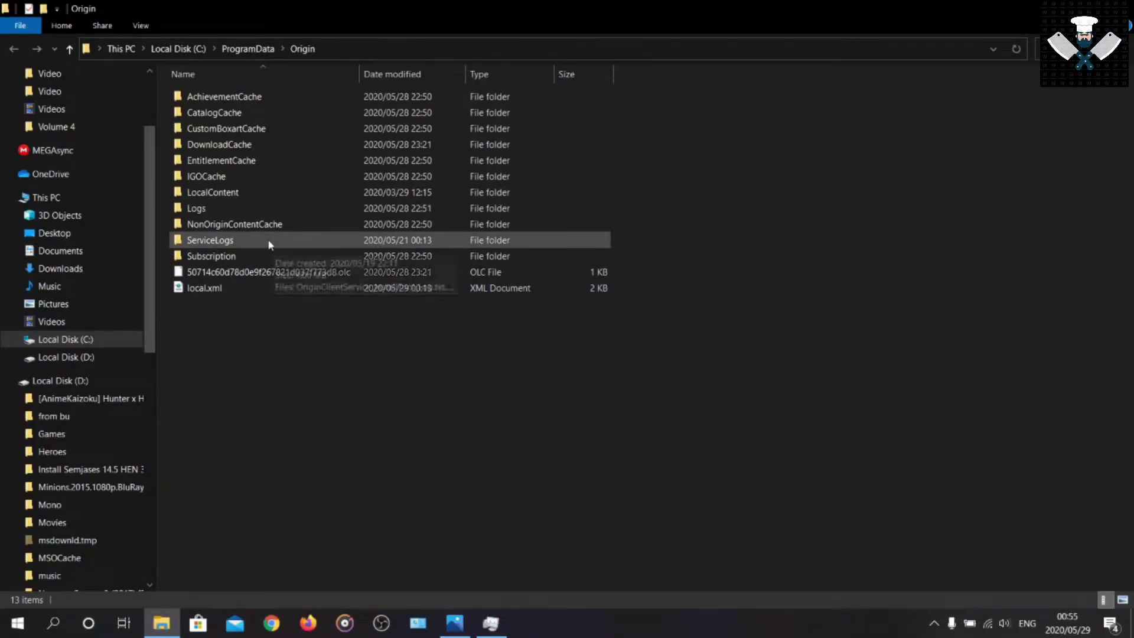
pyautogui.click(262, 224)
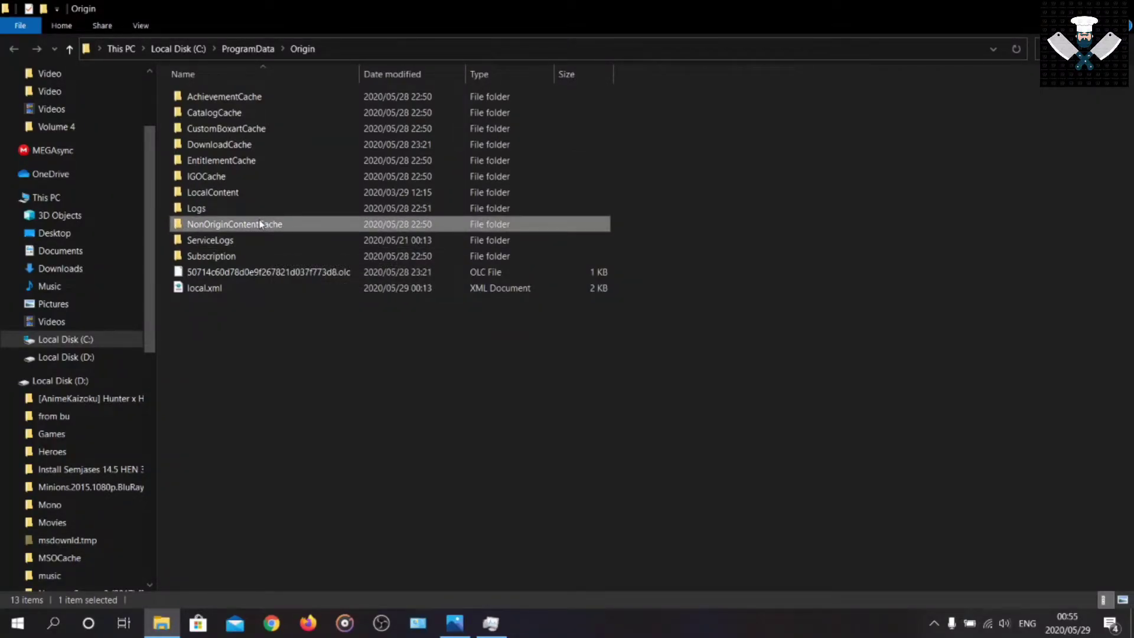
pyautogui.hotkey('ctrl', 'a')
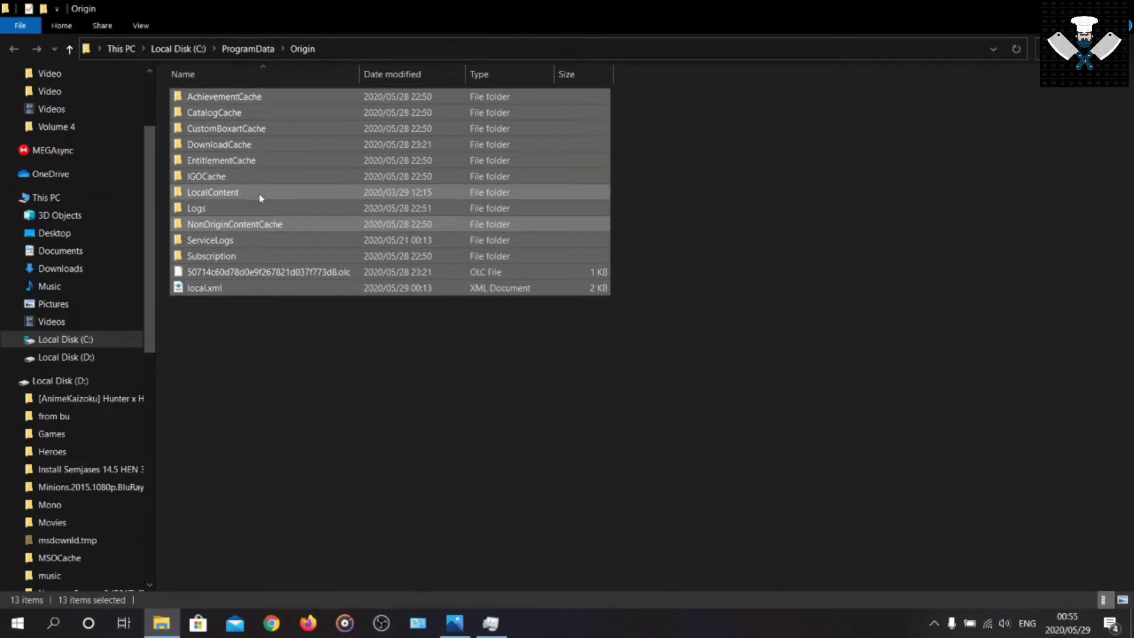
pyautogui.keyDown('ctrl'); pyautogui.click(228, 194); pyautogui.keyUp('ctrl')
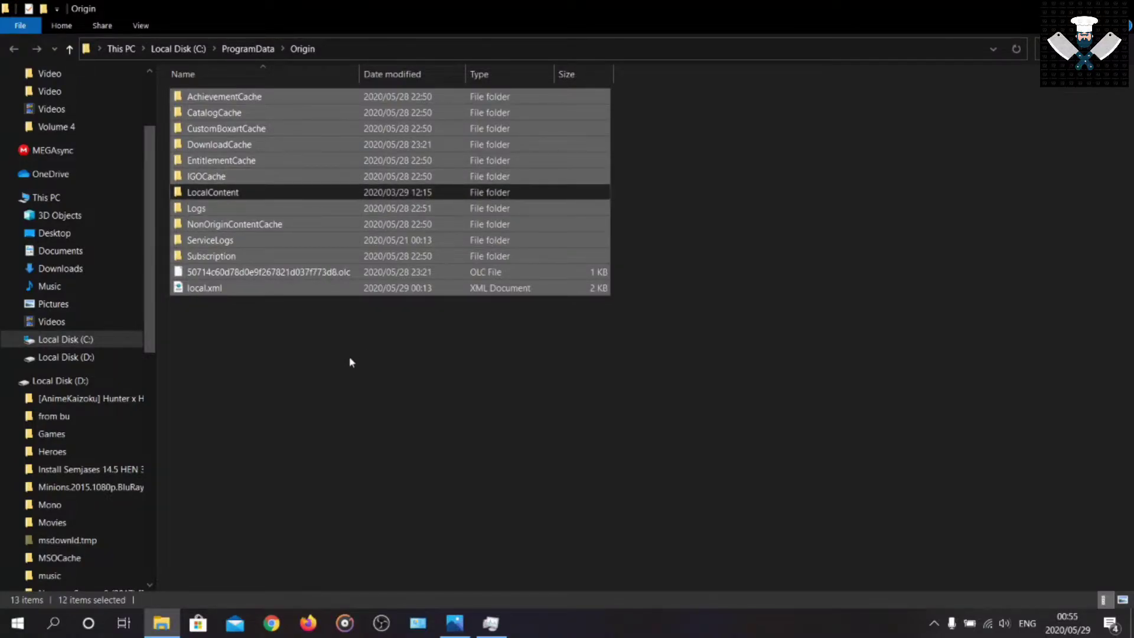
pyautogui.keyDown('ctrl'); pyautogui.click(232, 240); pyautogui.keyUp('ctrl')
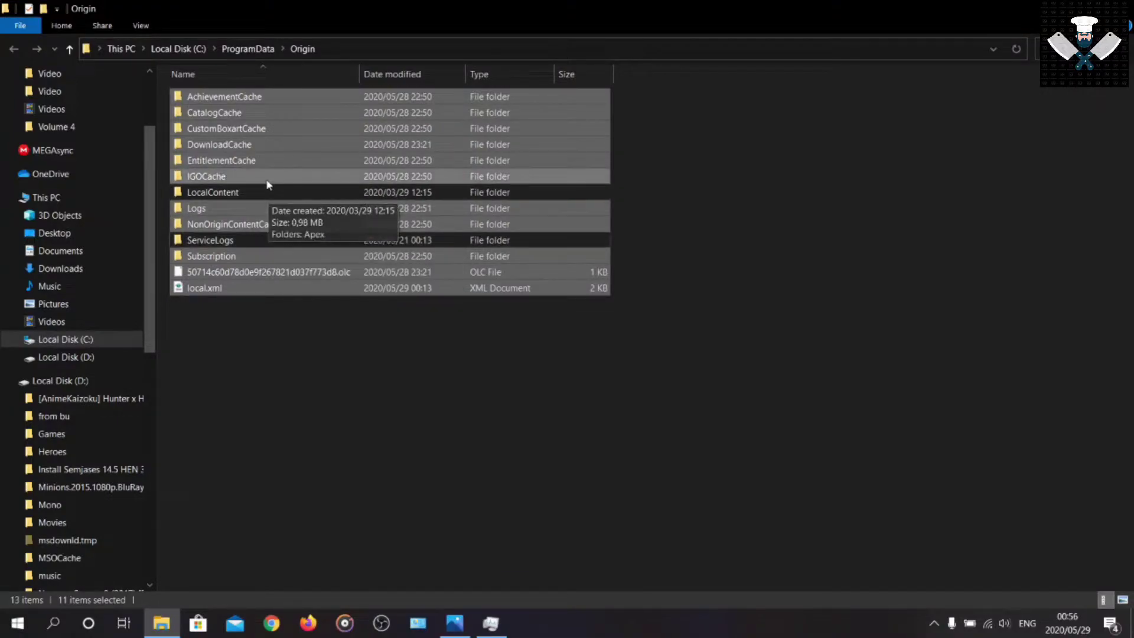
pyautogui.keyDown('ctrl'); pyautogui.click(225, 242); pyautogui.keyUp('ctrl')
pyautogui.keyDown('ctrl'); pyautogui.click(236, 194); pyautogui.keyUp('ctrl')
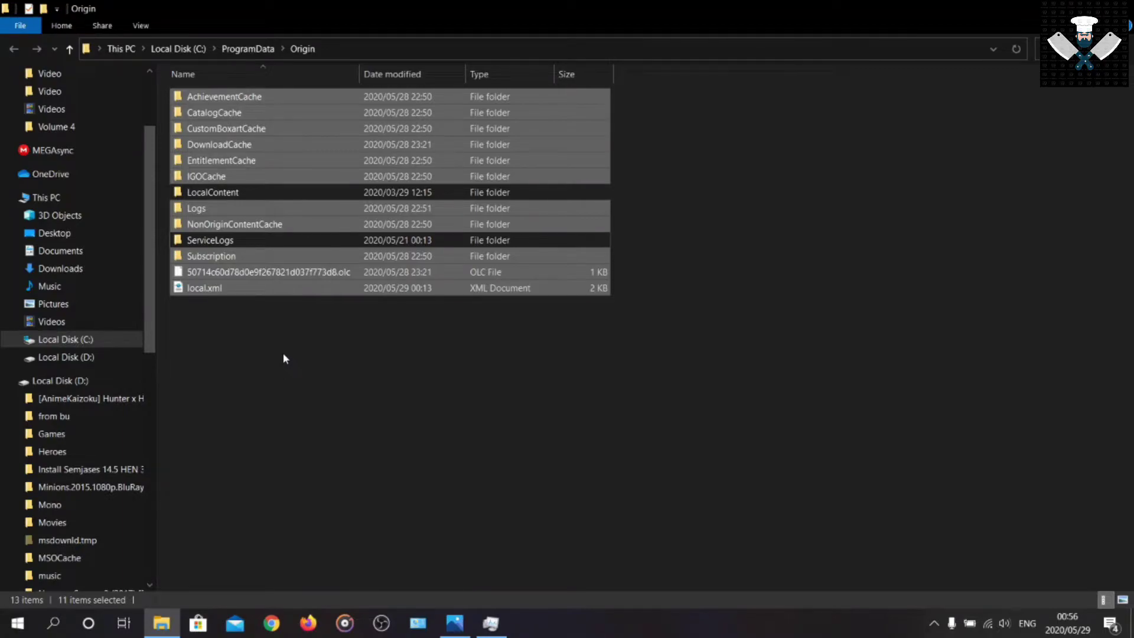
pyautogui.press('Delete')
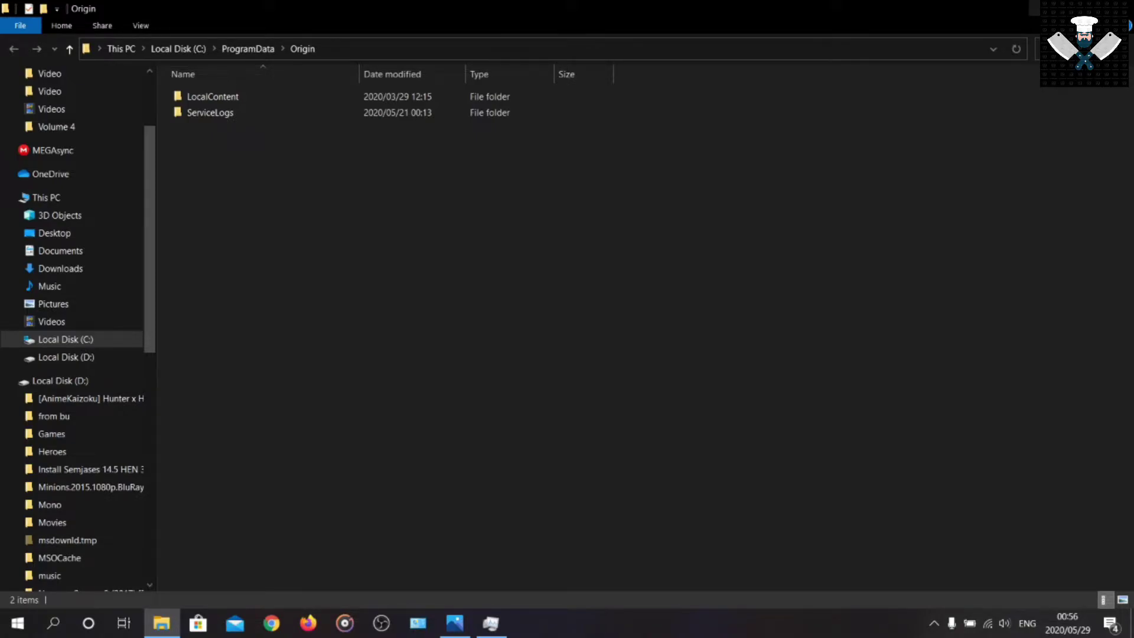
# Hide the Origin folder window and run appdata from the Run dialog history
pyautogui.press('super+d')
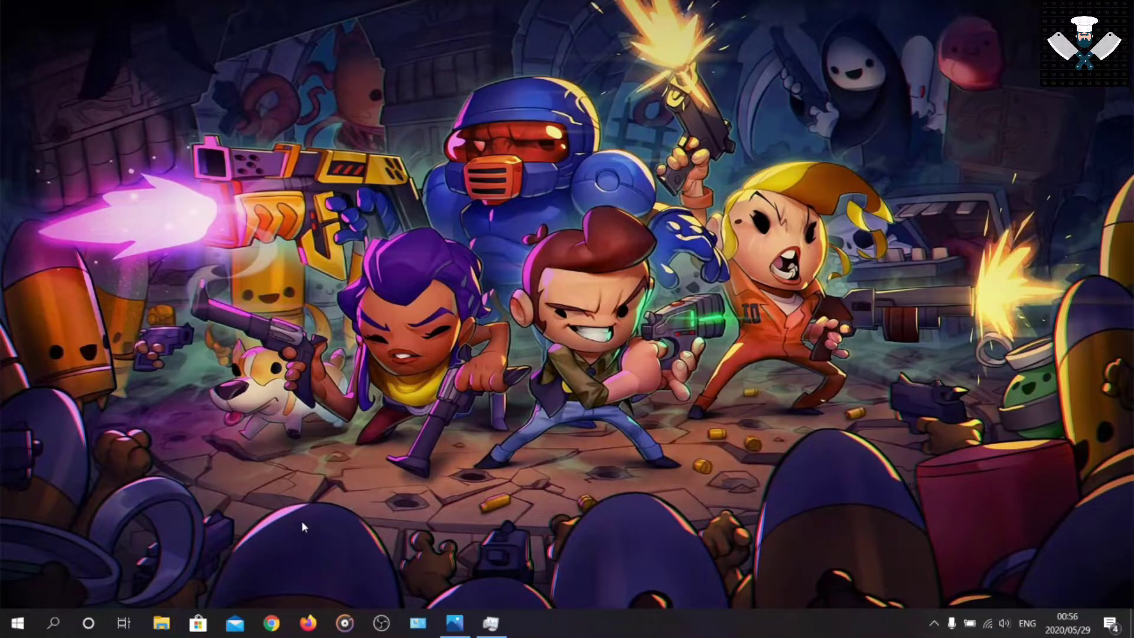
pyautogui.press('super+r')
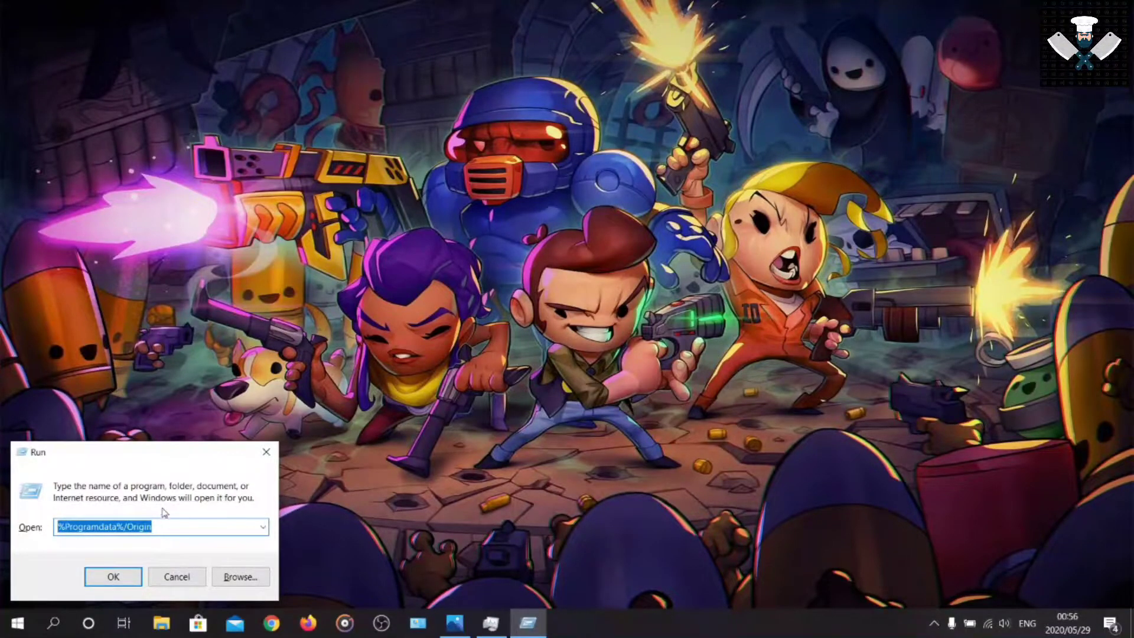
pyautogui.click(264, 527)
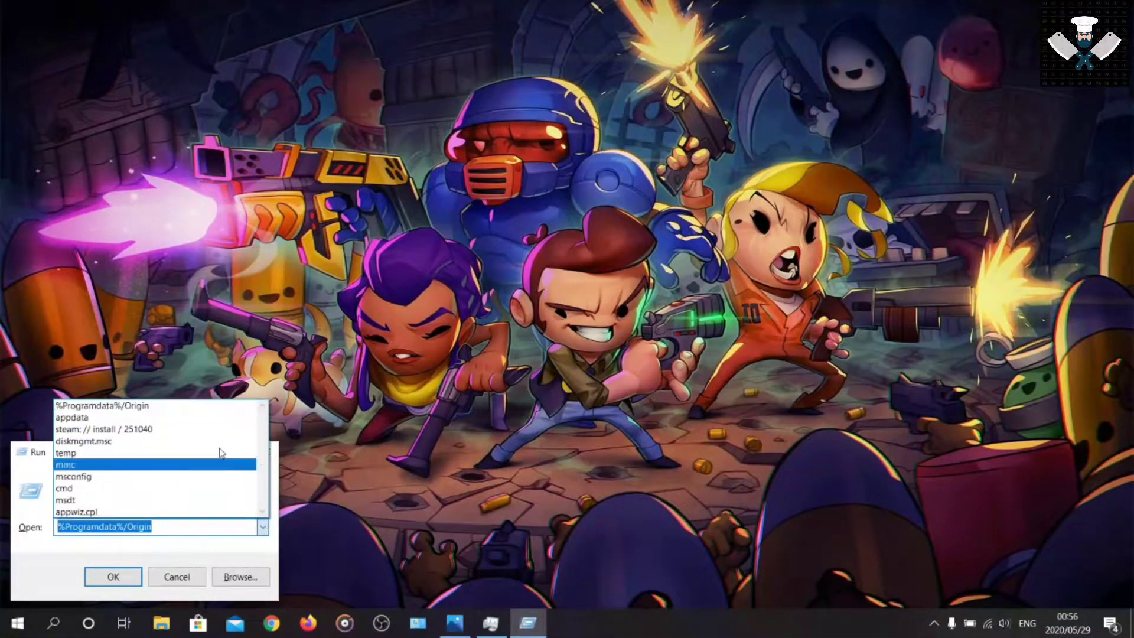
pyautogui.click(79, 418)
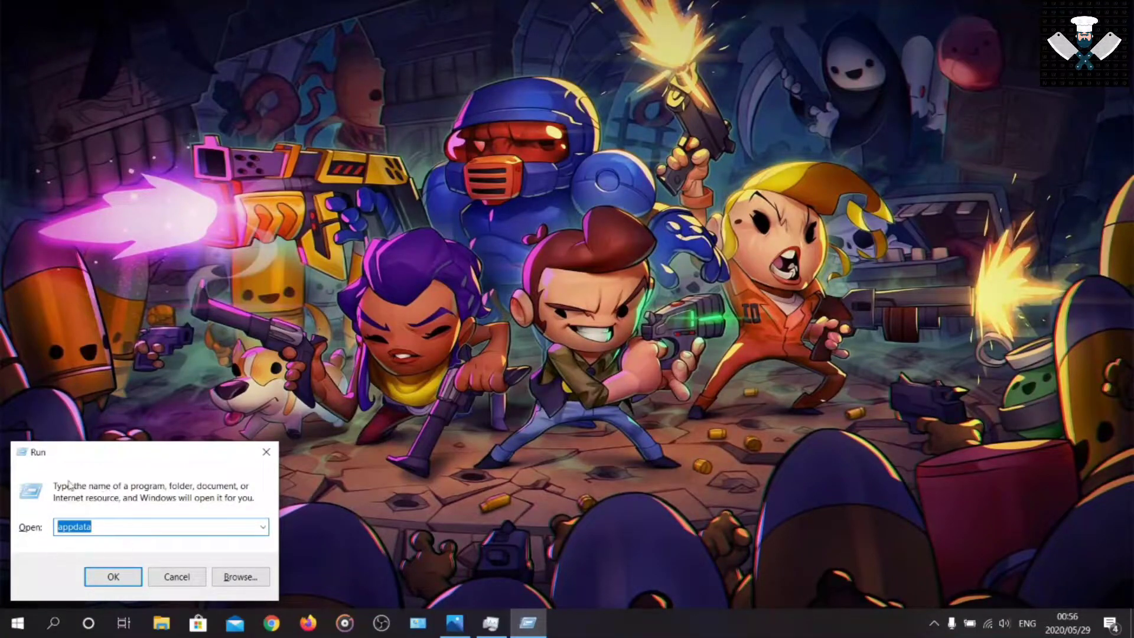
pyautogui.click(110, 576)
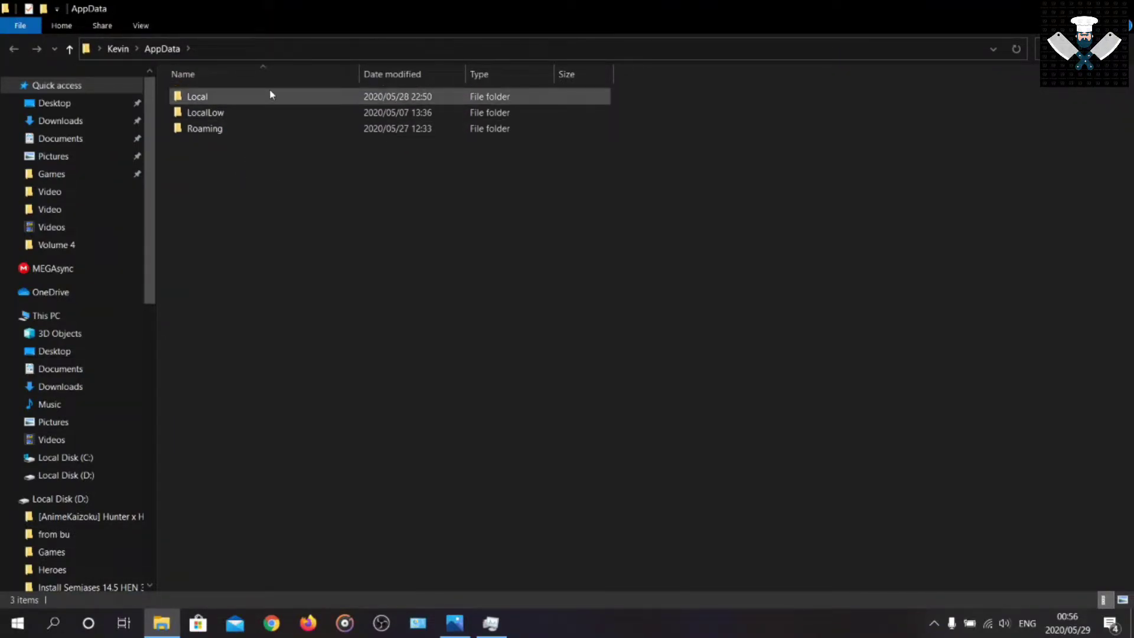
# Open the Local folder inside AppData
pyautogui.moveTo(282, 180); pyautogui.dragTo(282, 92)
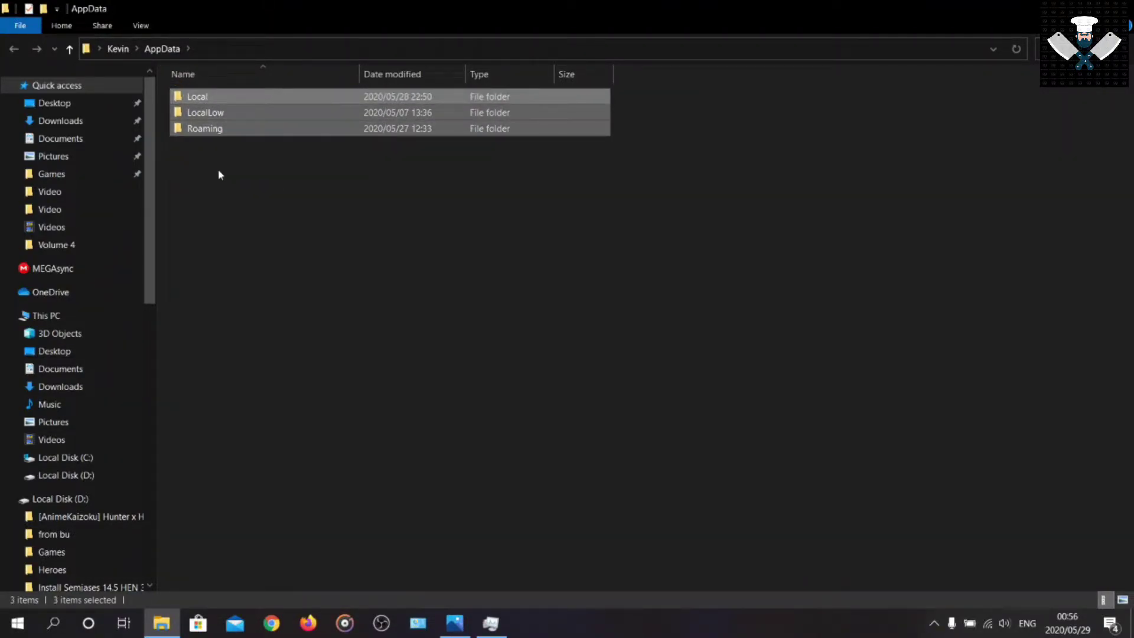
pyautogui.click(219, 172)
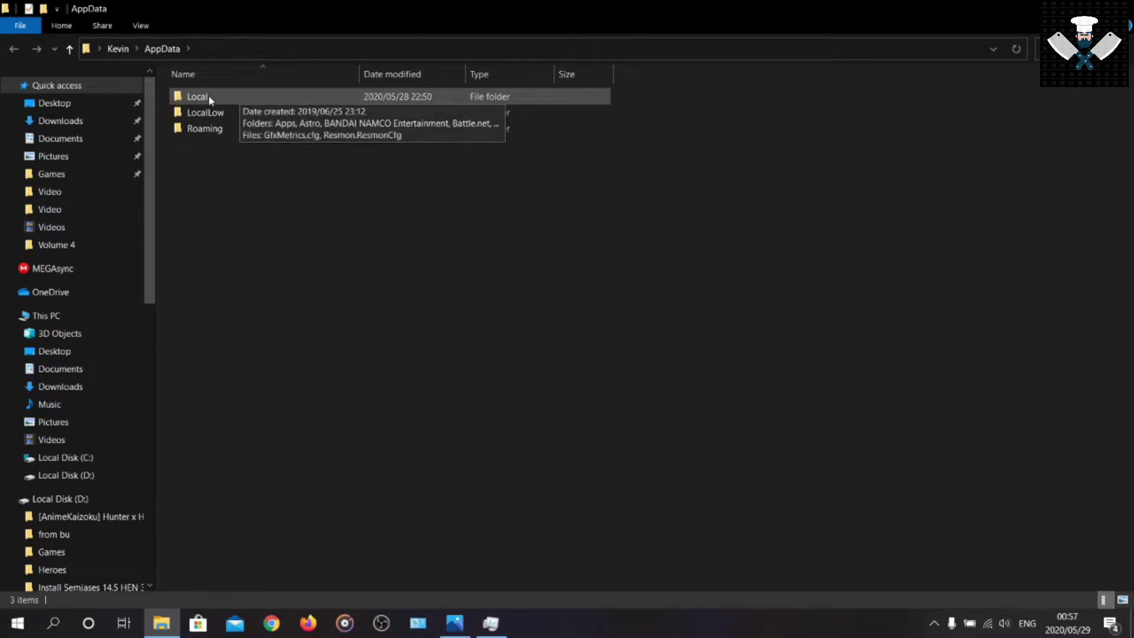
pyautogui.click(244, 98)
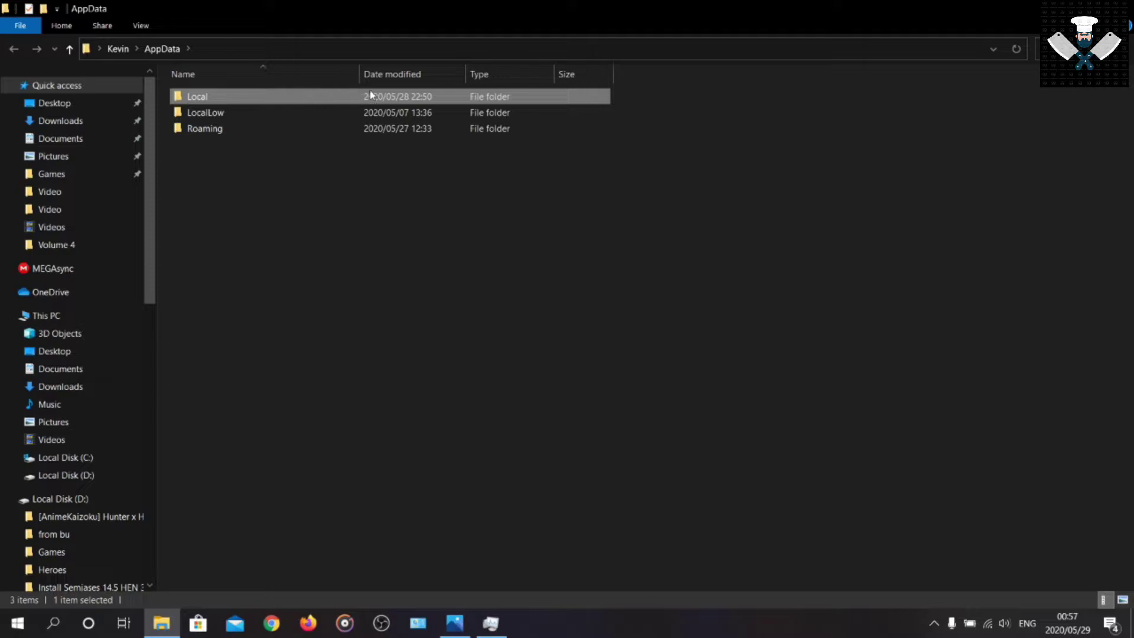
pyautogui.doubleClick(249, 101)
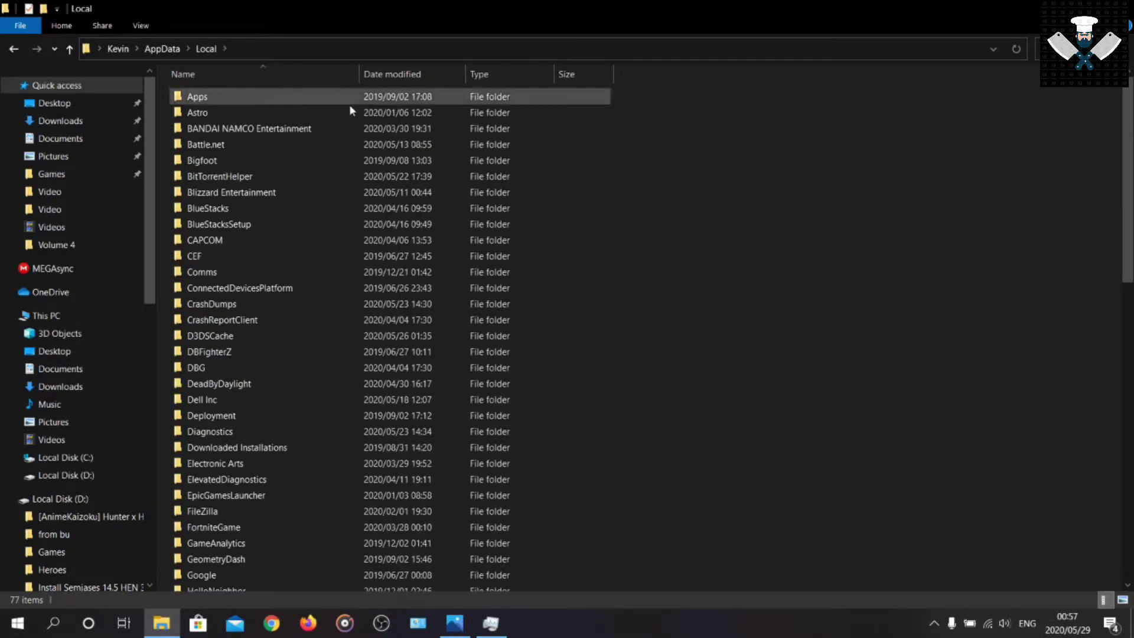
# Delete the Origin folder from AppData\Local and close File Explorer
pyautogui.scroll(-15, 339, 322)
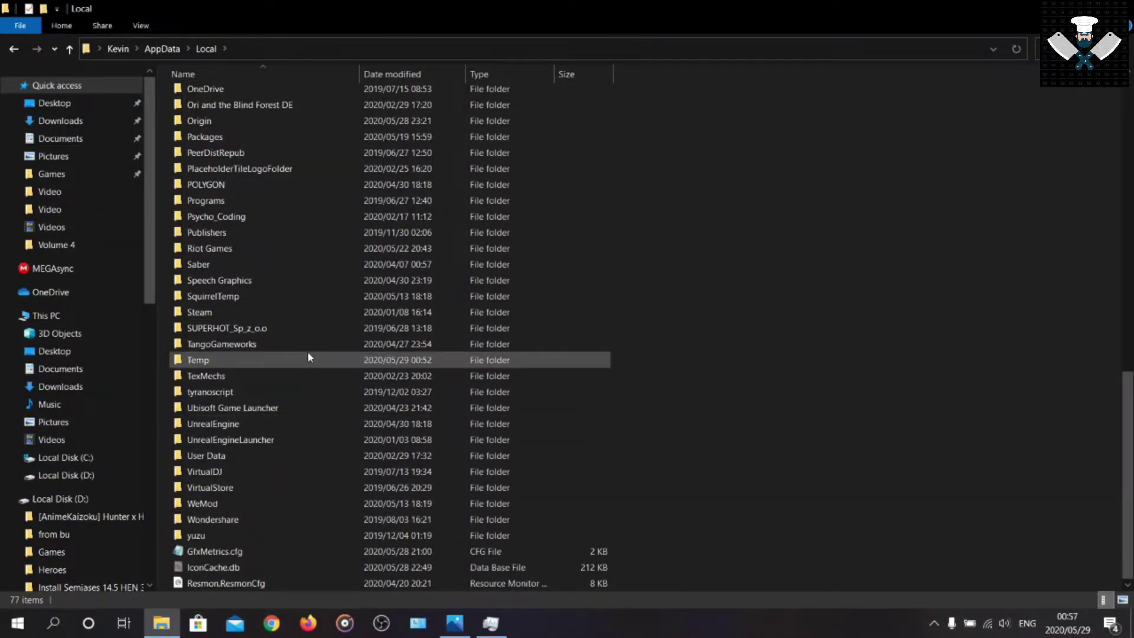
pyautogui.scroll(7, 308, 354)
pyautogui.scroll(1, 308, 349)
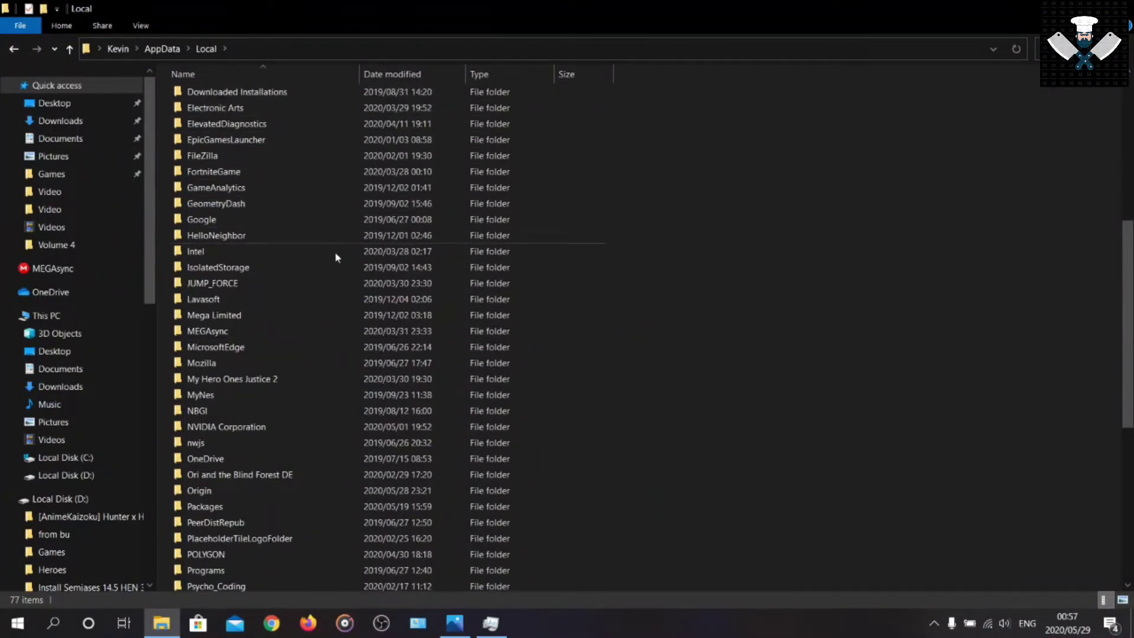
pyautogui.scroll(-8, 331, 295)
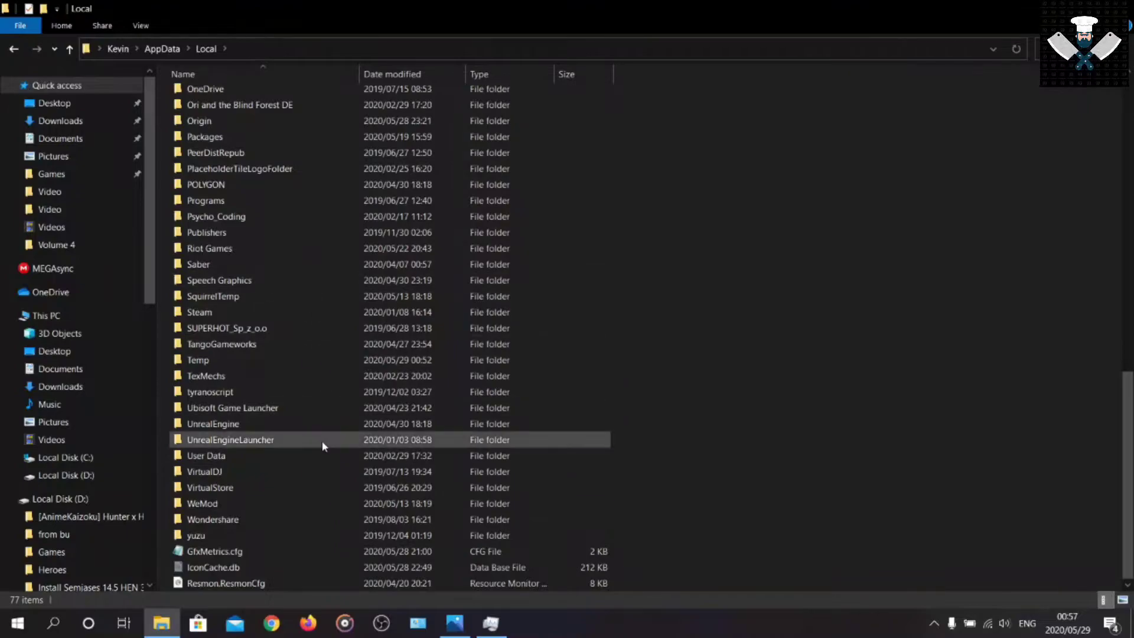
pyautogui.press('o')
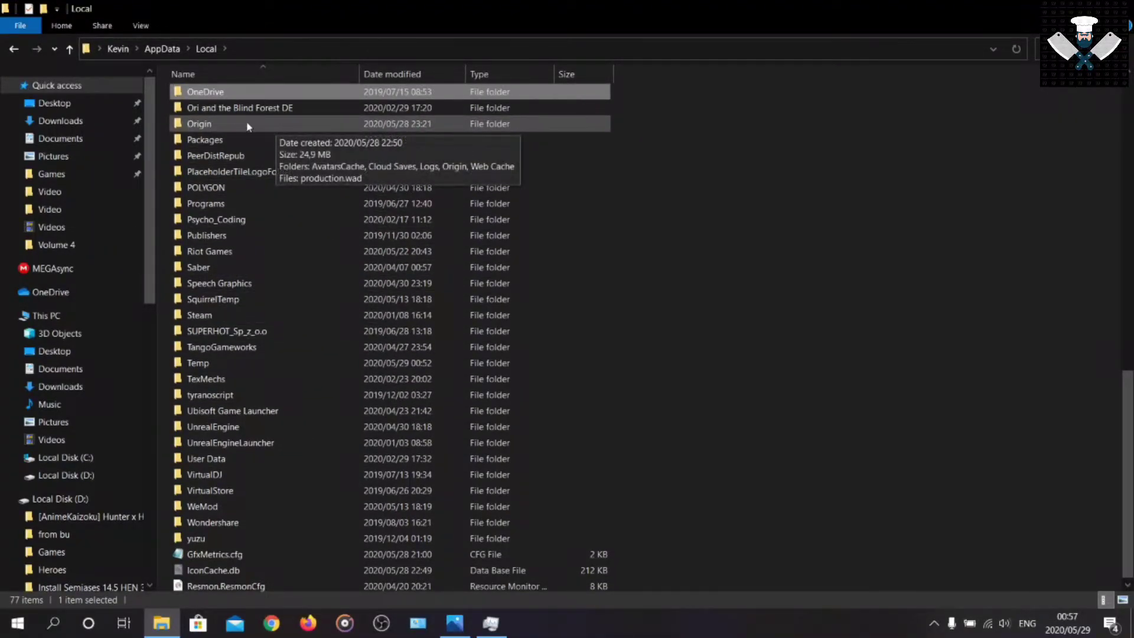
pyautogui.click(202, 125)
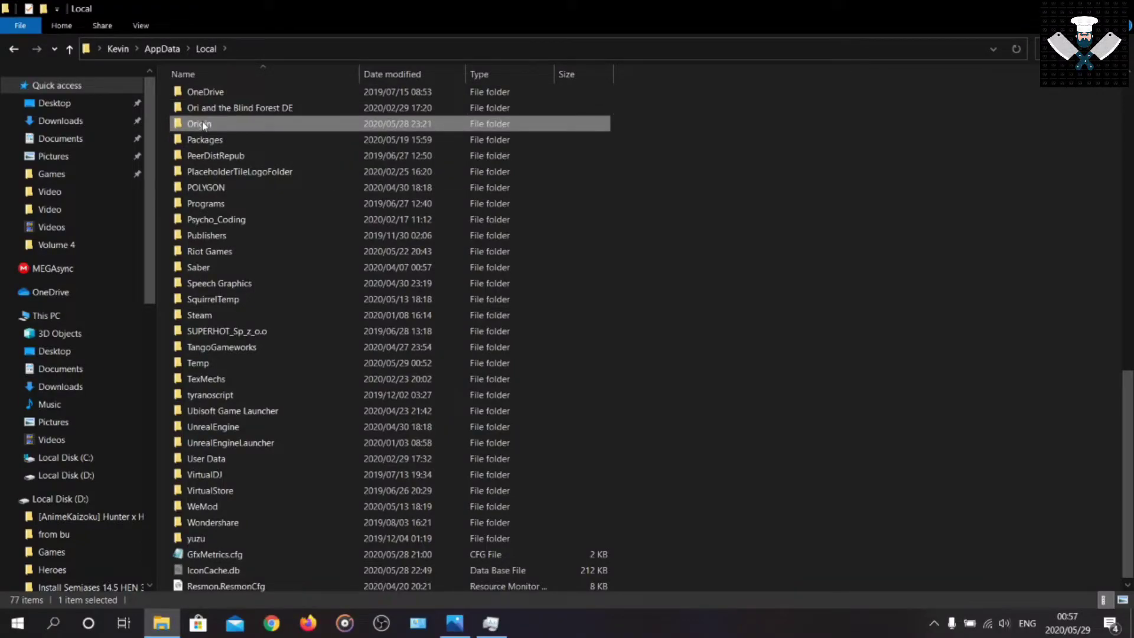
pyautogui.rightClick(204, 125)
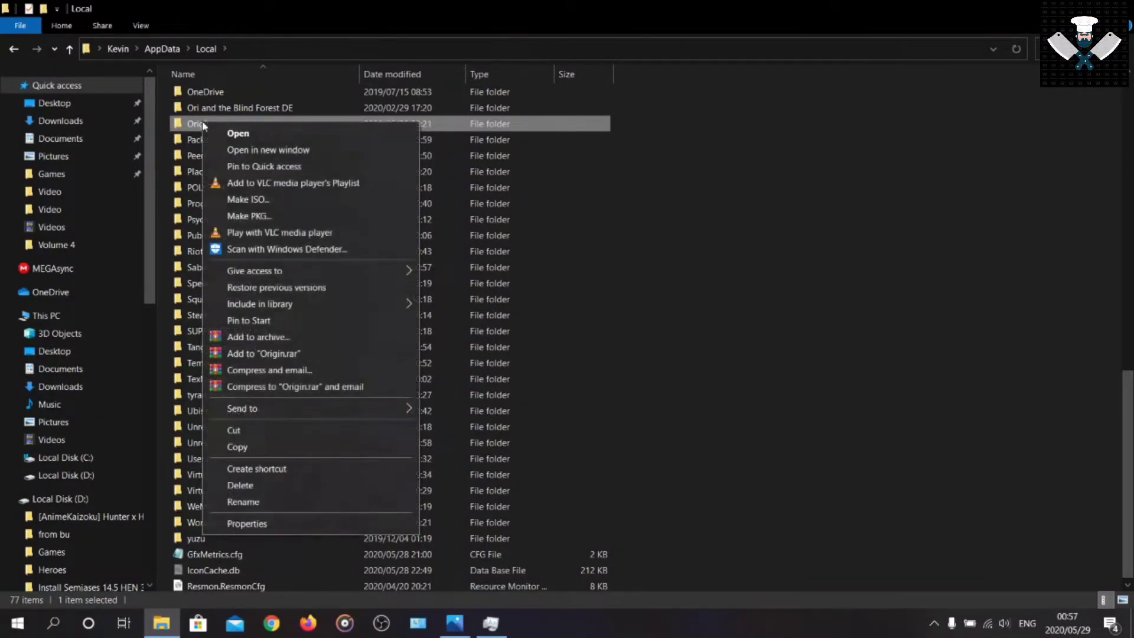
pyautogui.click(272, 487)
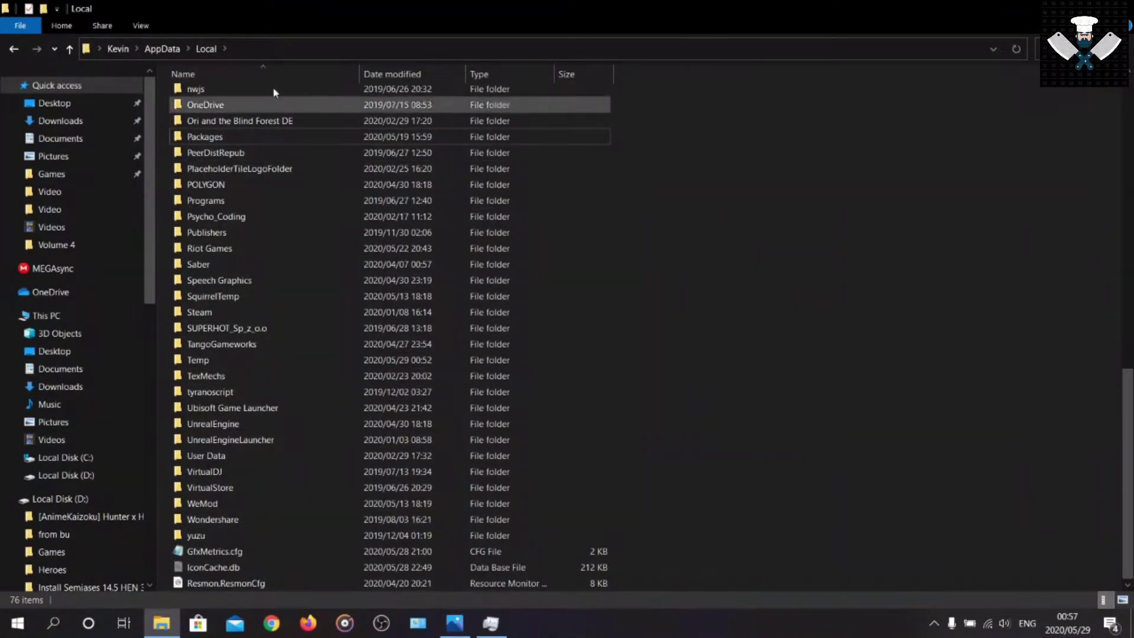
pyautogui.click(1052, 9)
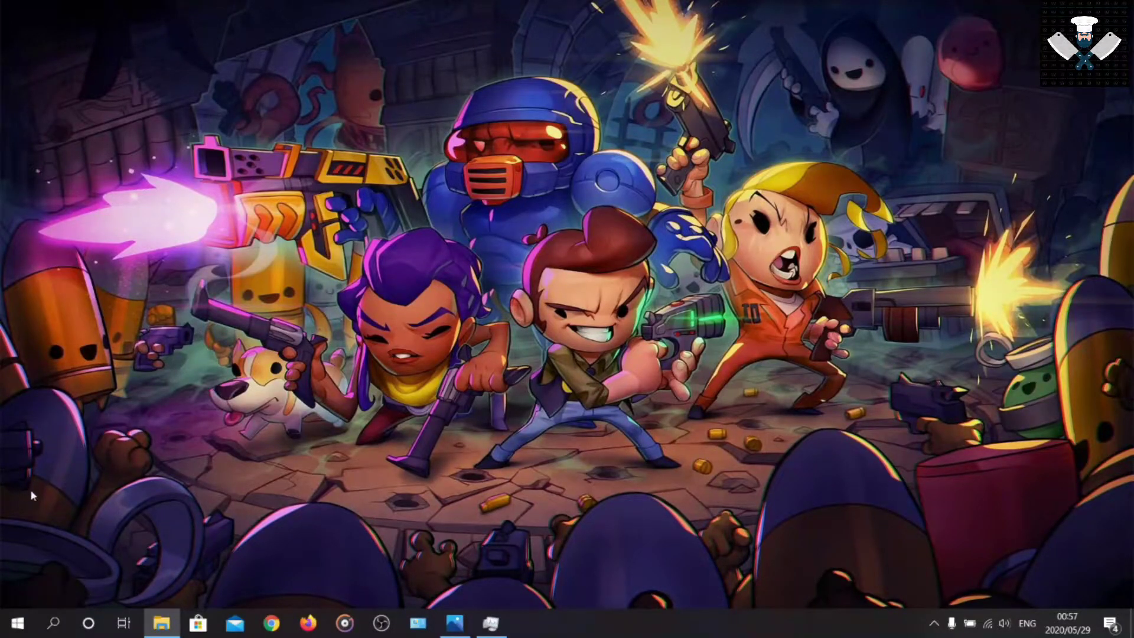
# Restart the PC from the Start menu's power options
pyautogui.click(14, 626)
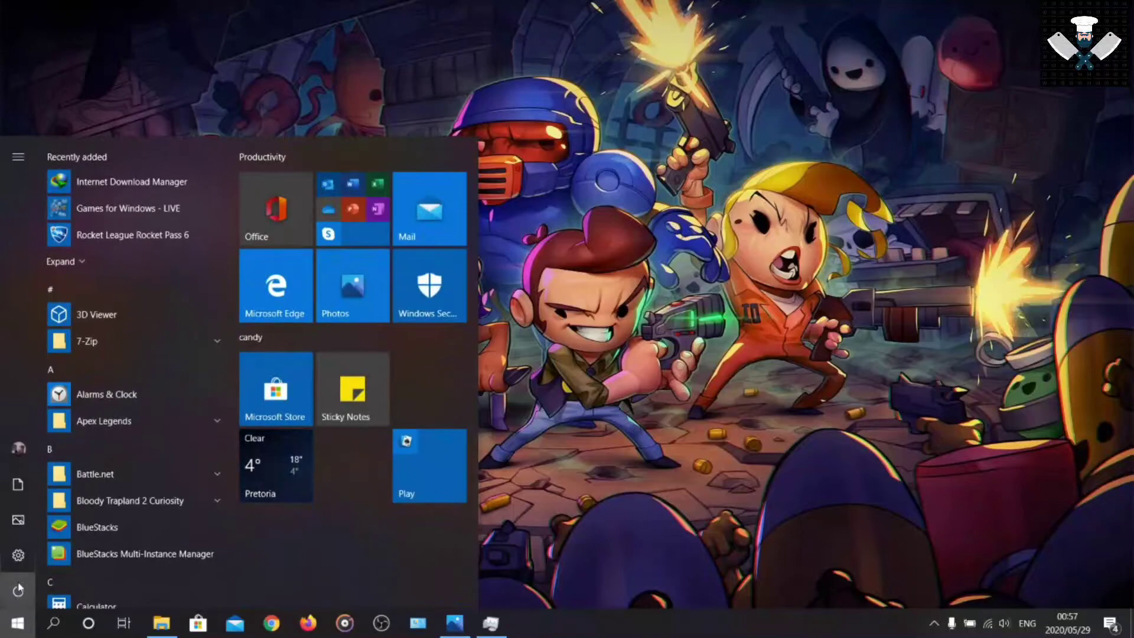
pyautogui.click(23, 586)
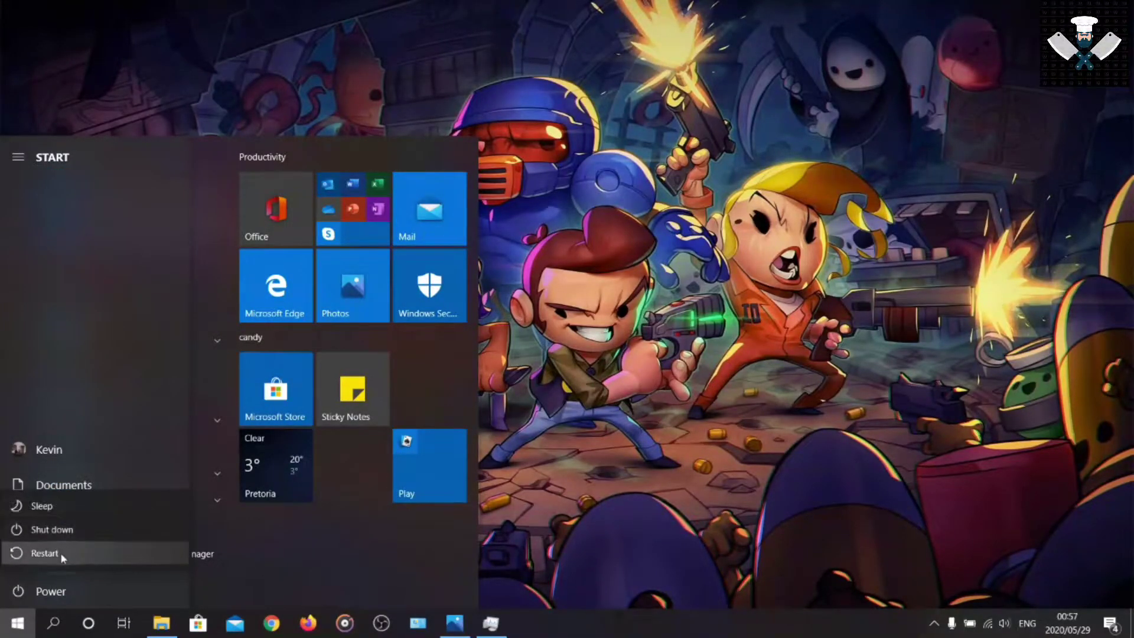
pyautogui.click(740, 221)
pyautogui.click(727, 232)
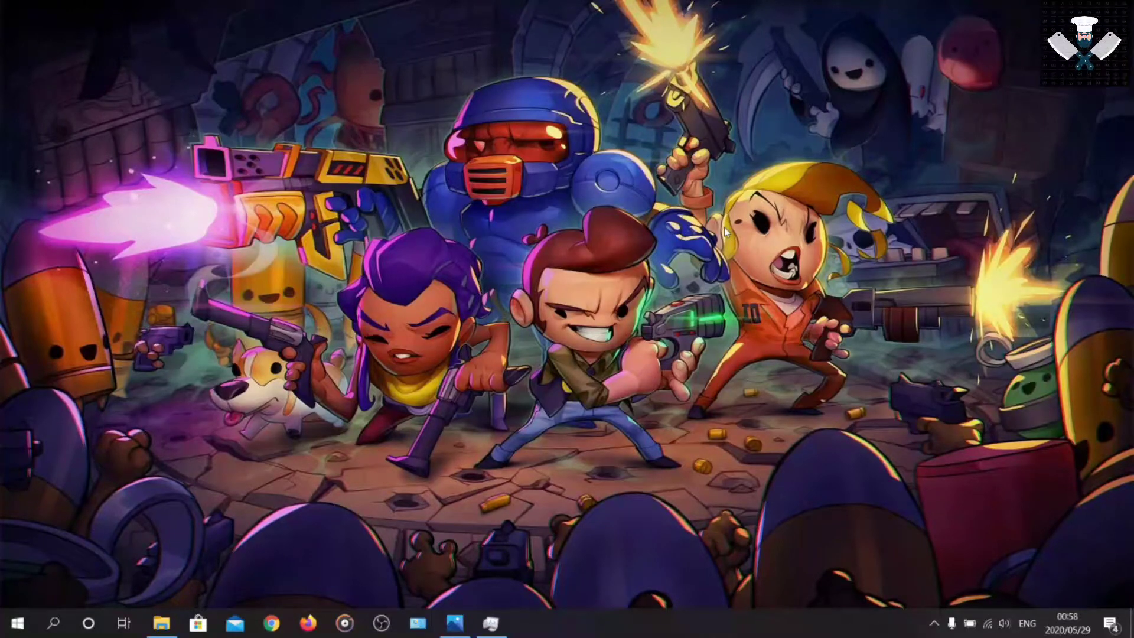
# Close the leftover Explorer window, then search 'o' in Start and launch Origin
pyautogui.click(169, 629)
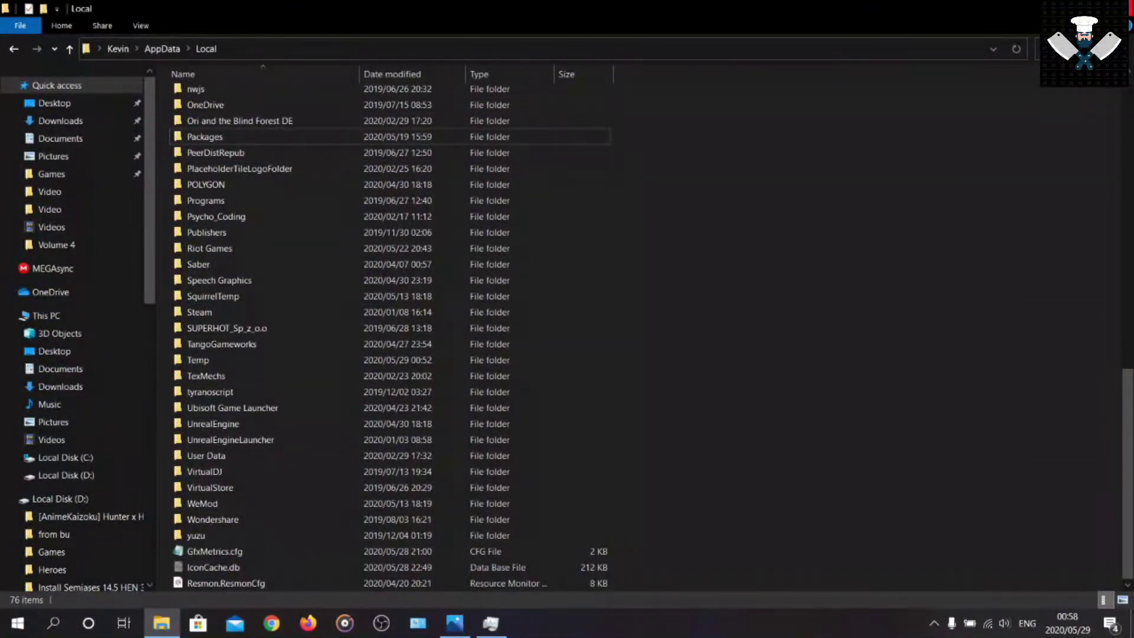
pyautogui.click(1122, 7)
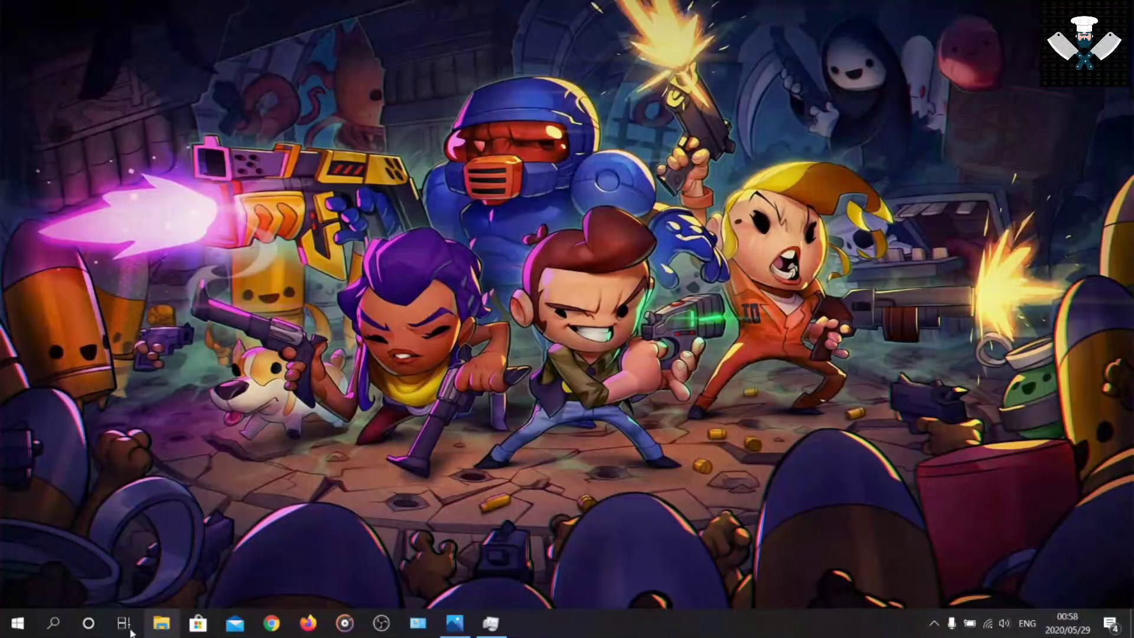
pyautogui.click(17, 623)
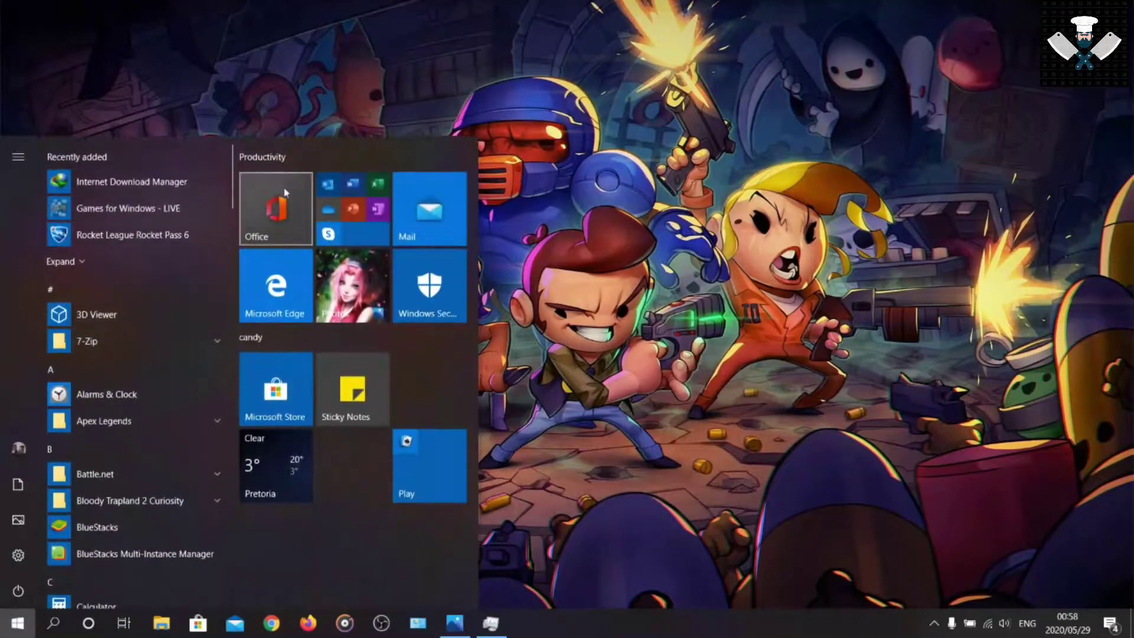
pyautogui.write('o')
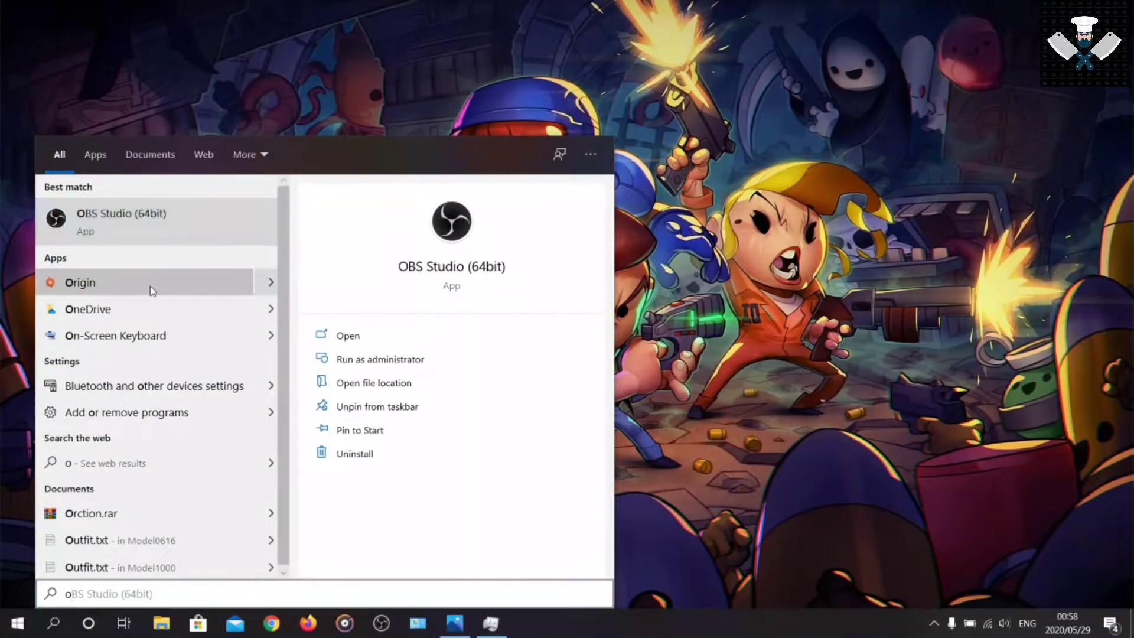
pyautogui.click(594, 184)
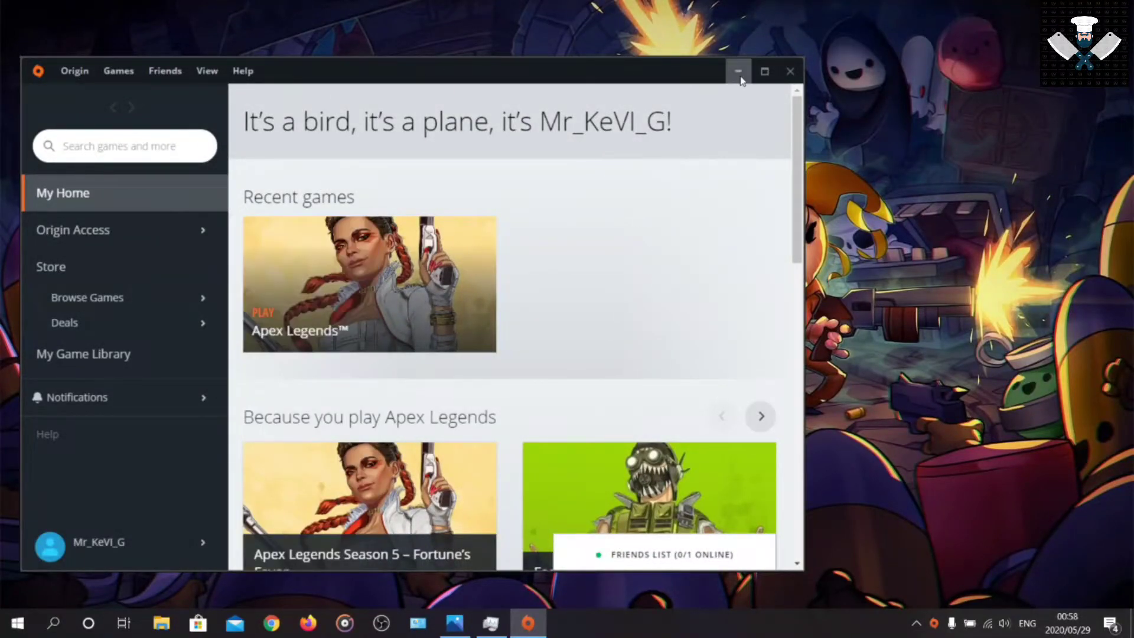
# Maximize the Origin window and go to My Game Library
pyautogui.click(765, 71)
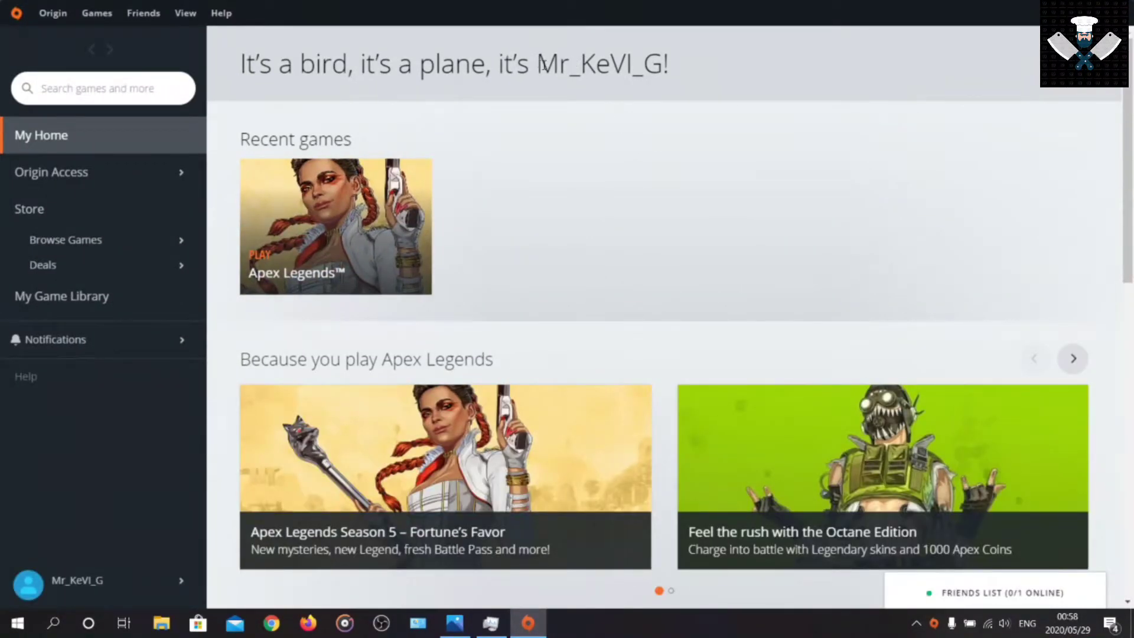
pyautogui.moveTo(539, 64); pyautogui.dragTo(674, 69)
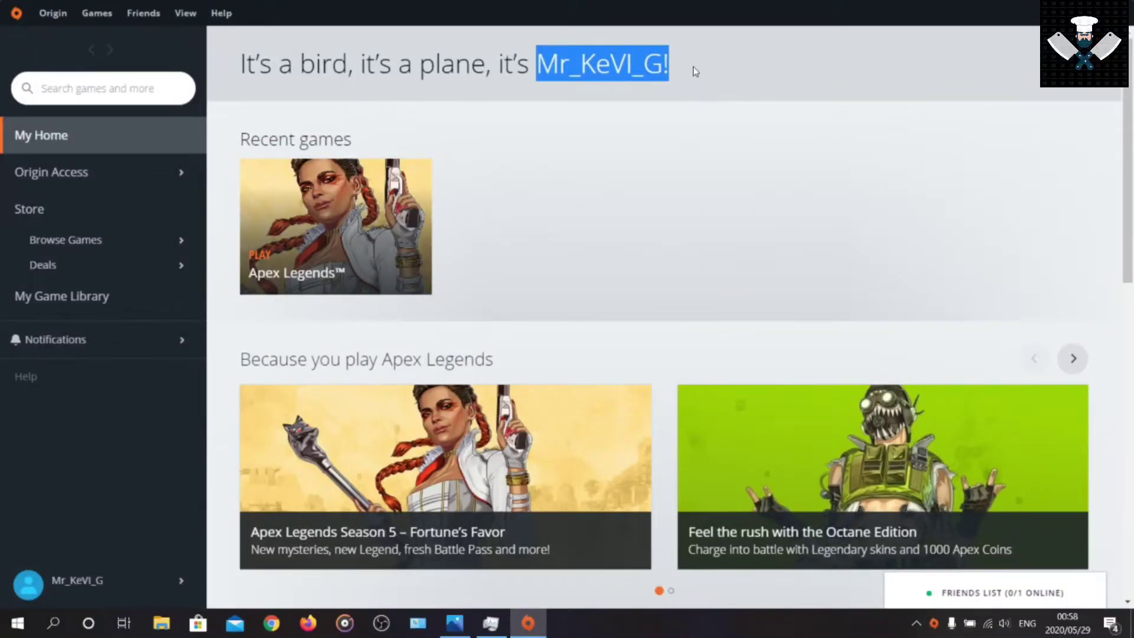
pyautogui.click(686, 65)
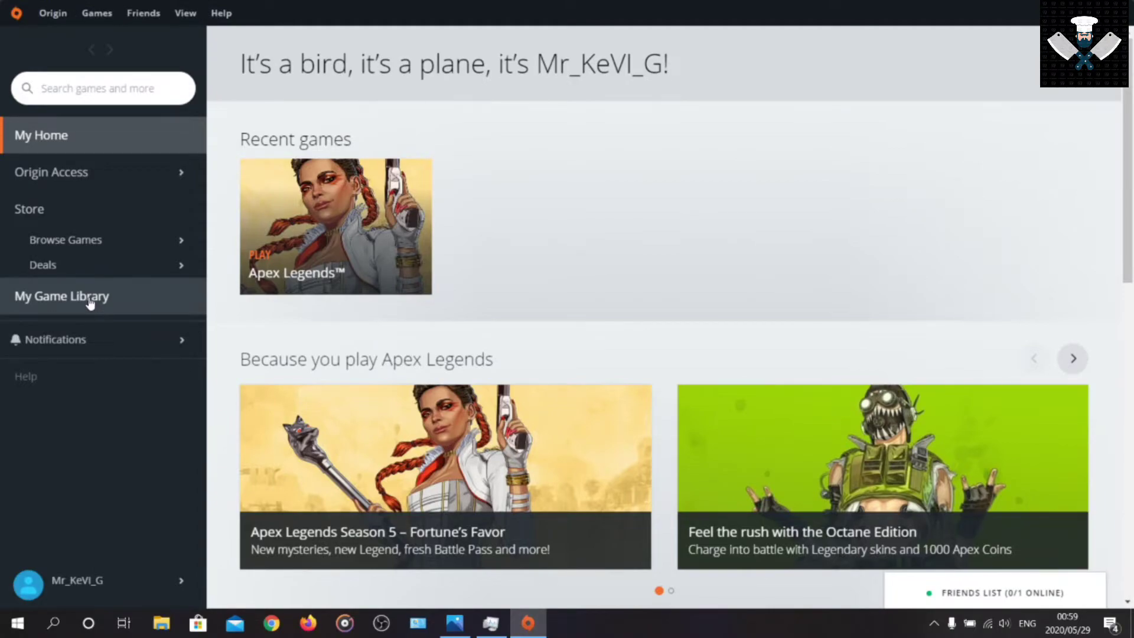
pyautogui.click(89, 299)
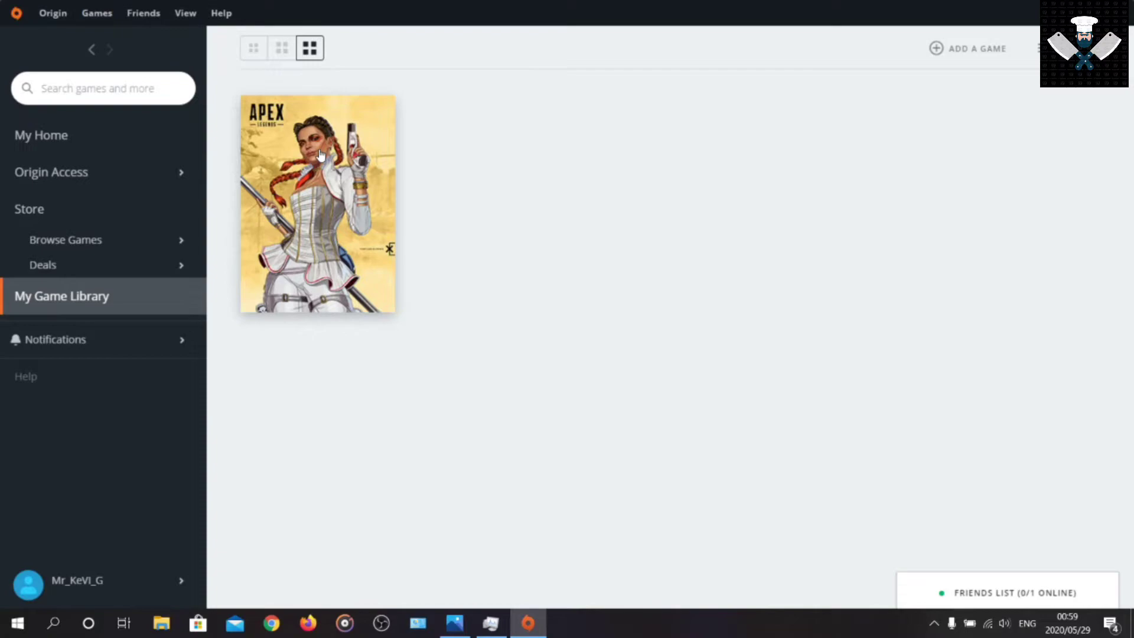
# Start a Repair of Apex Legends, then minimize Origin to the taskbar
pyautogui.rightClick(321, 156)
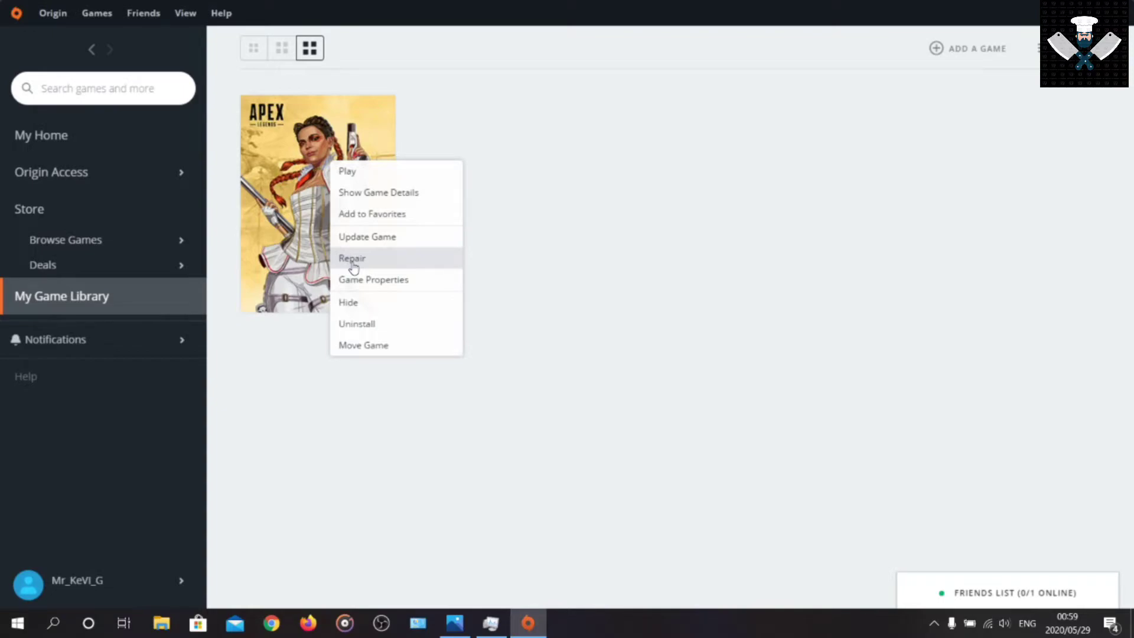
pyautogui.click(558, 198)
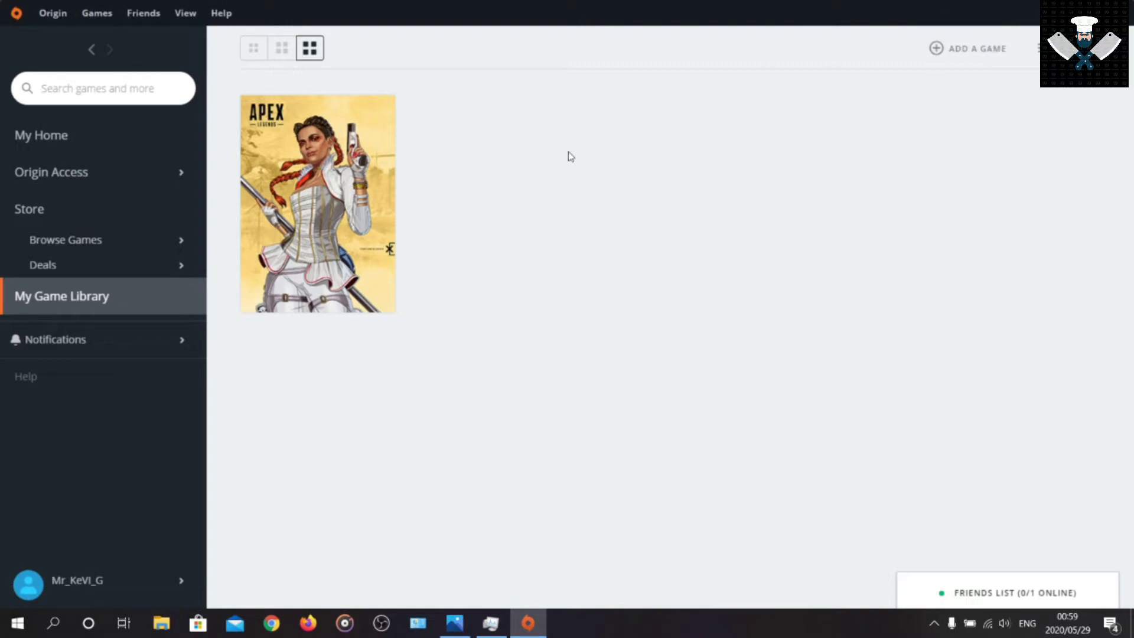
pyautogui.rightClick(355, 194)
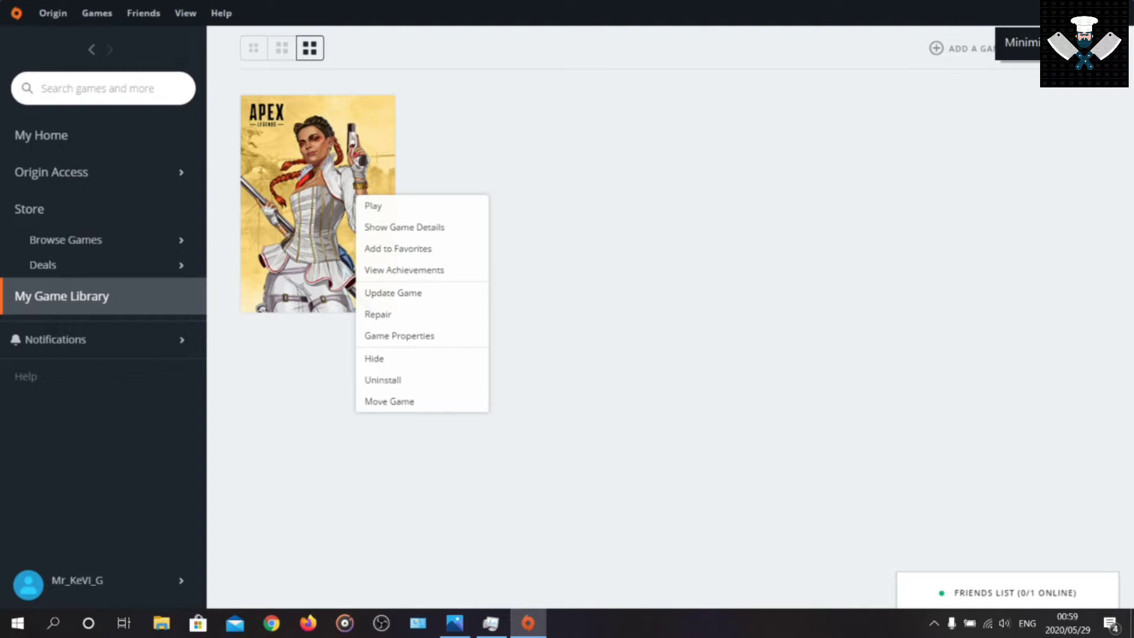
pyautogui.click(1072, 13)
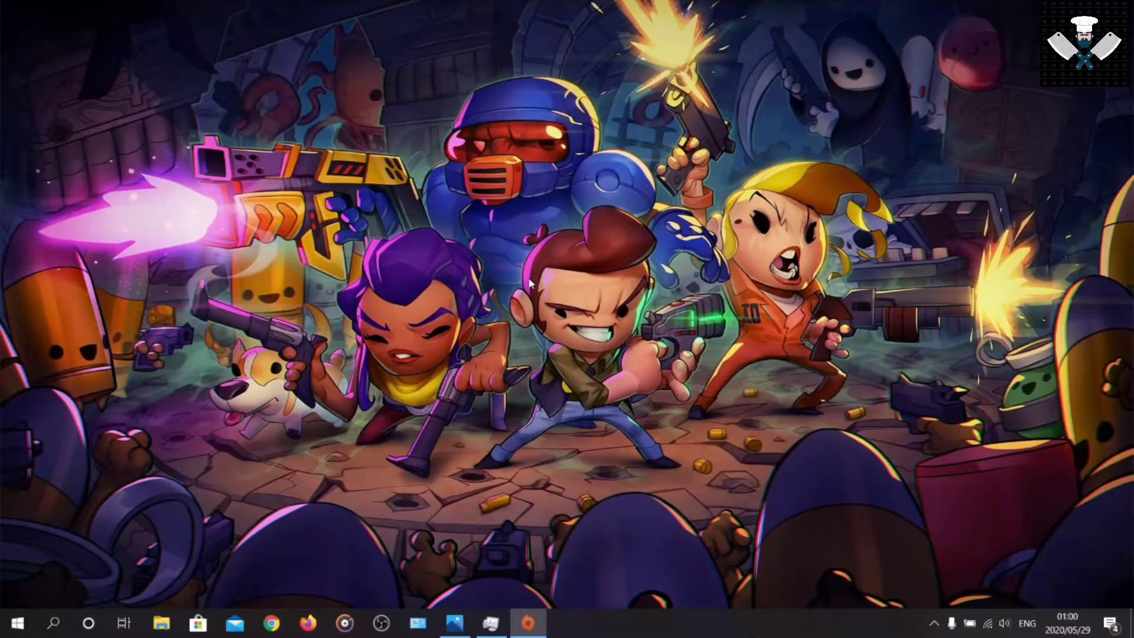
pyautogui.press('super+r')
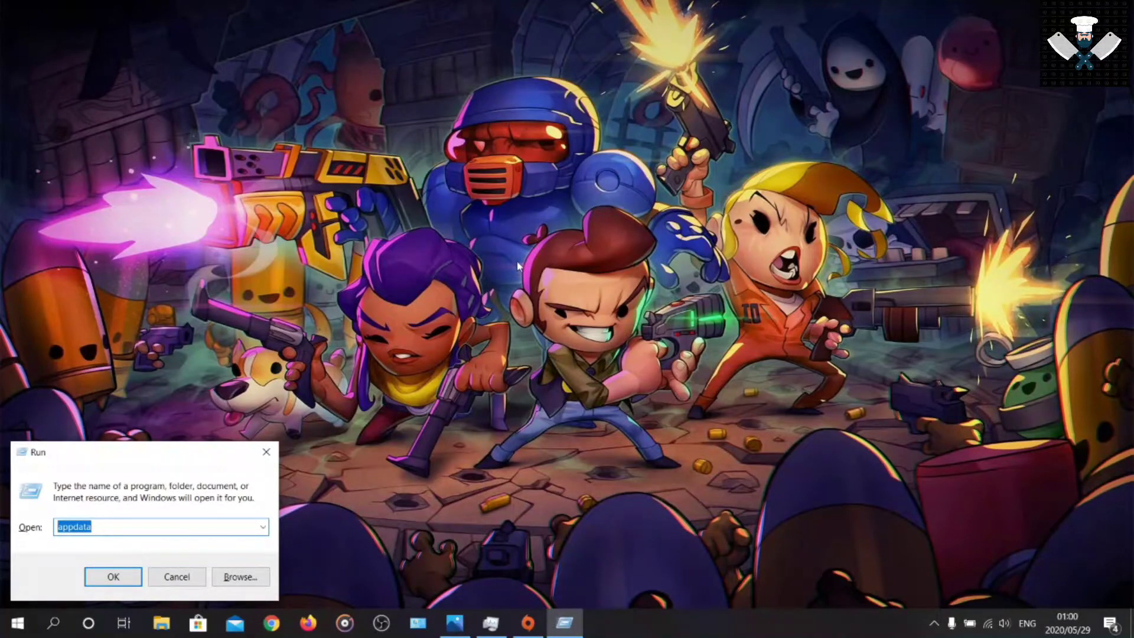
pyautogui.click(442, 157)
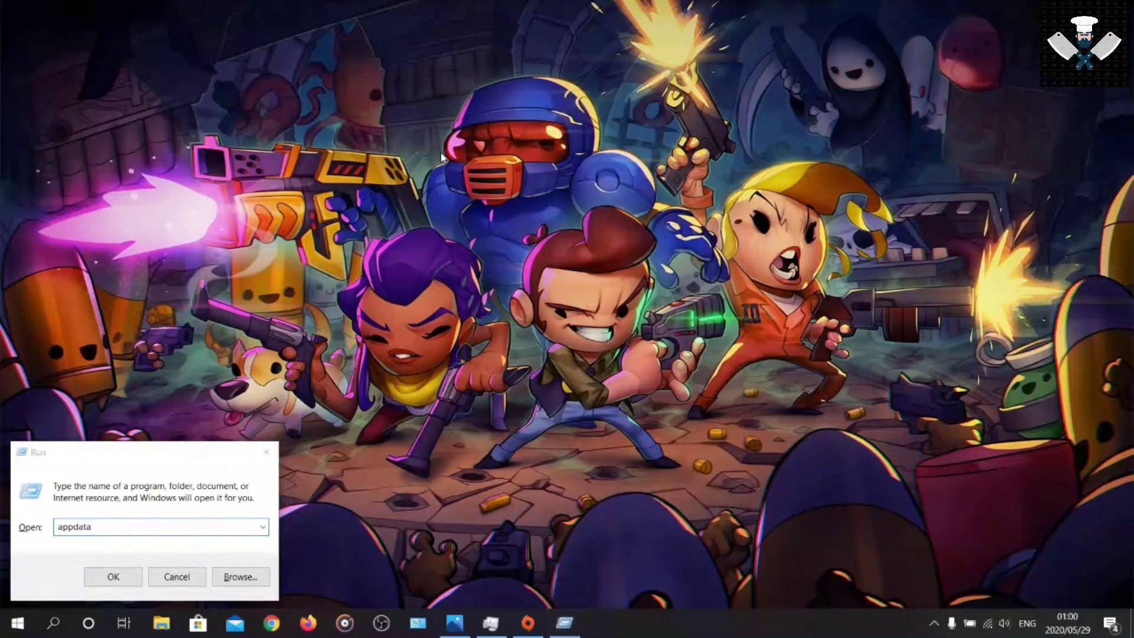
pyautogui.click(266, 460)
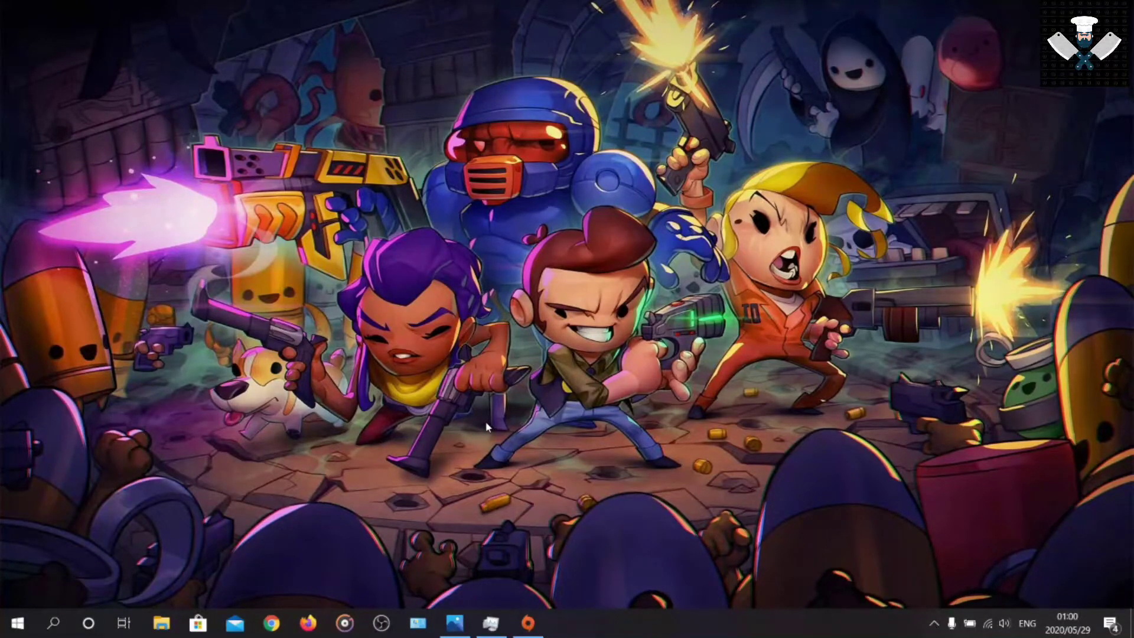